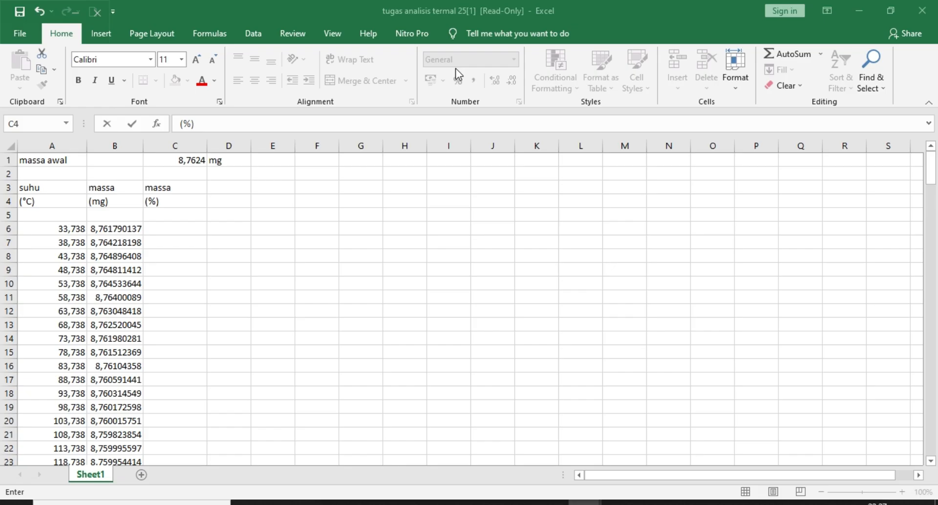
# Enter the formula =B6/$C$1*100 in cell C6 to calculate the mass percentage from the initial mass.
pyautogui.click(163, 229)
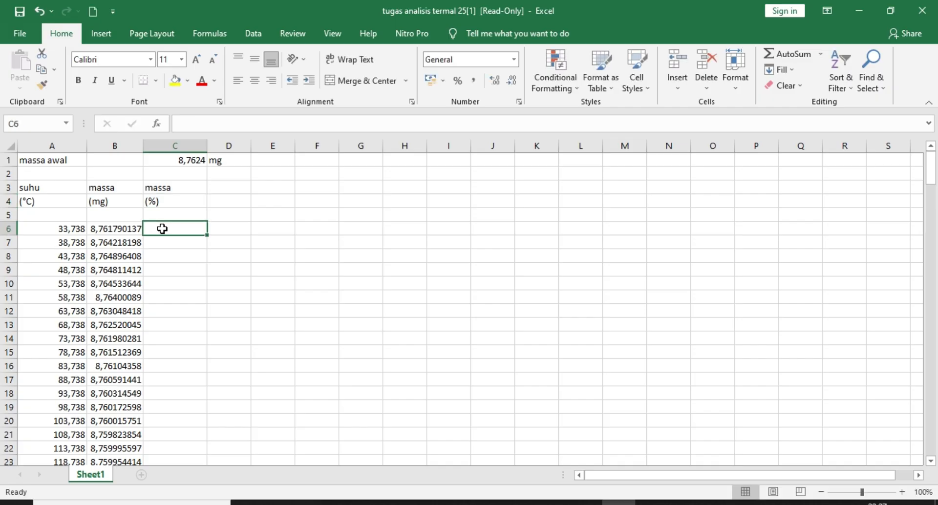
pyautogui.write('=')
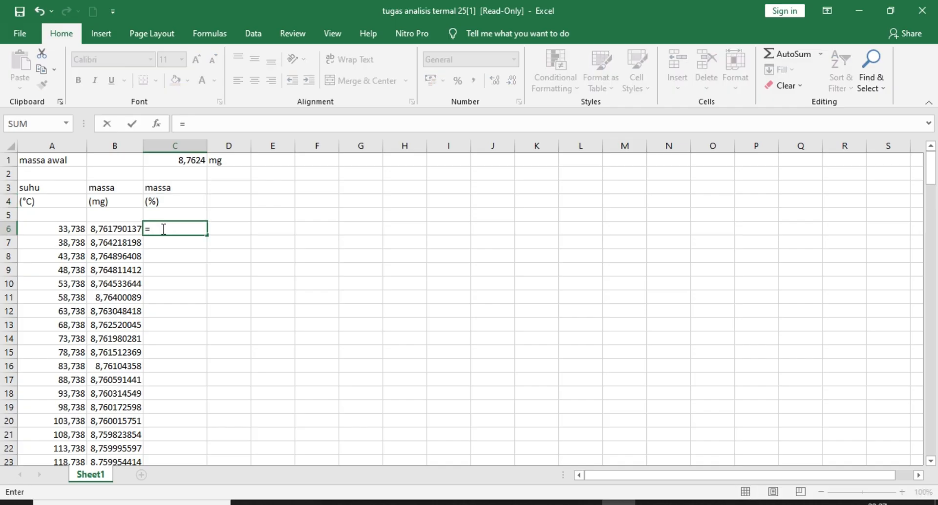
pyautogui.click(125, 230)
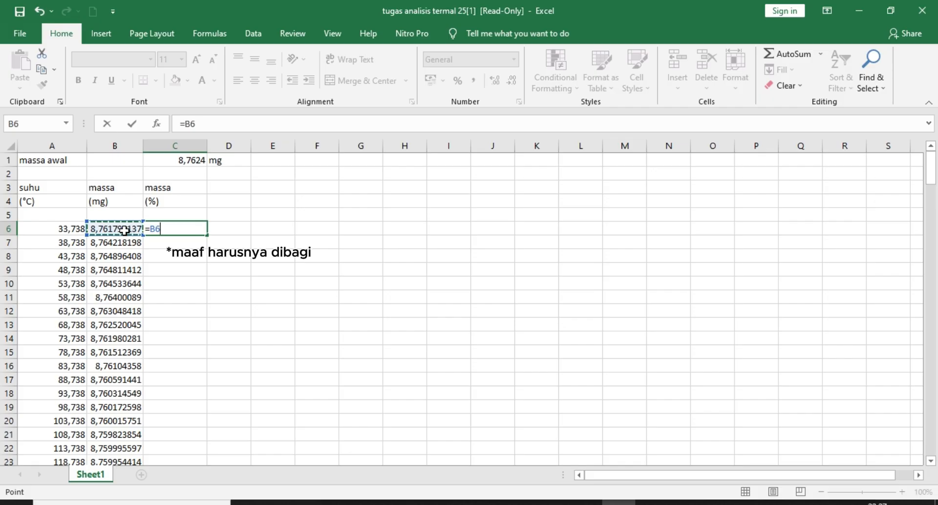
pyautogui.write('/')
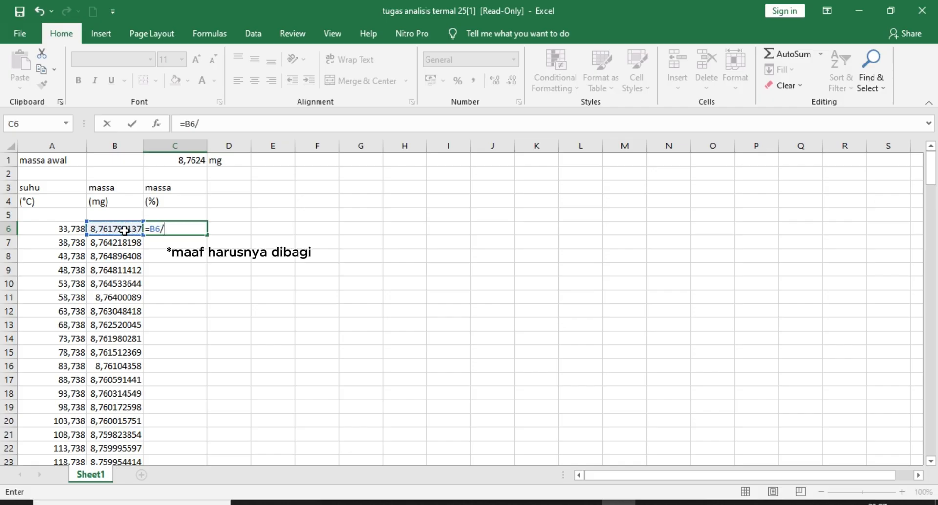
pyautogui.click(194, 160)
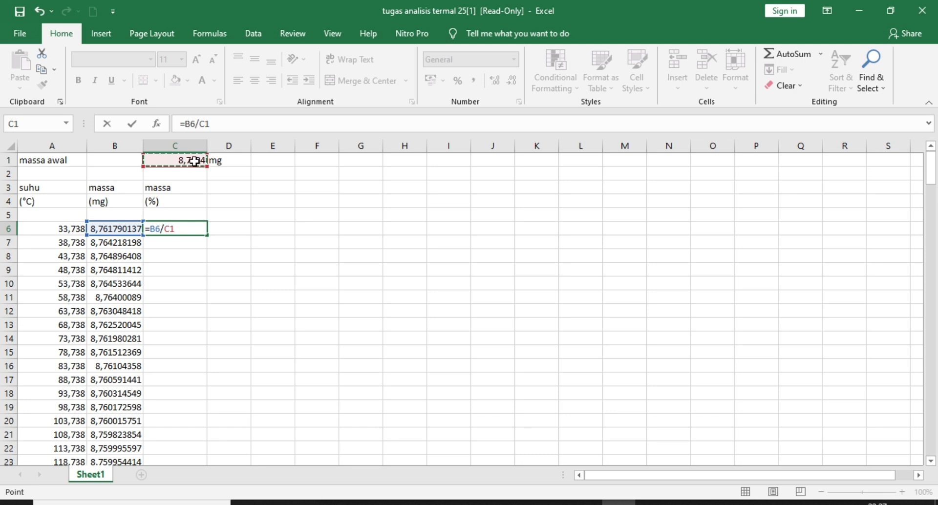
pyautogui.press('F4')
pyautogui.write('*100')
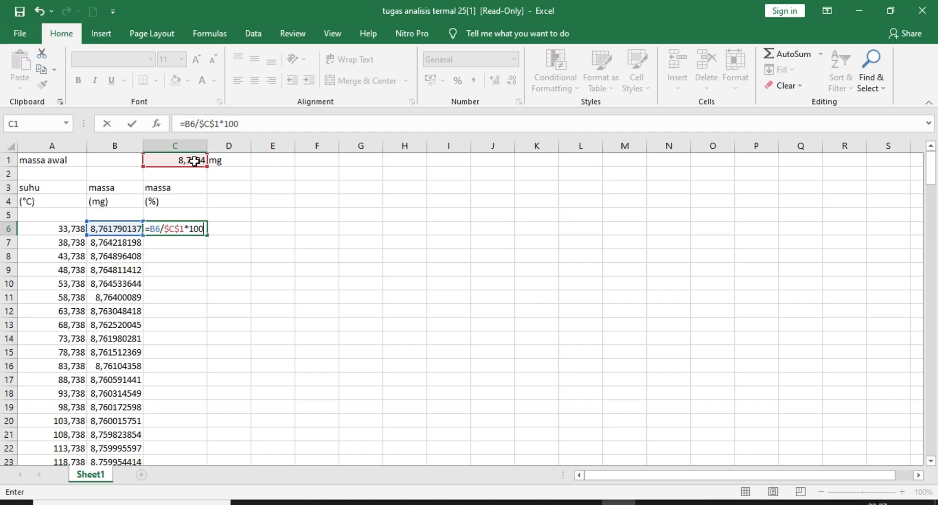
pyautogui.press('Return')
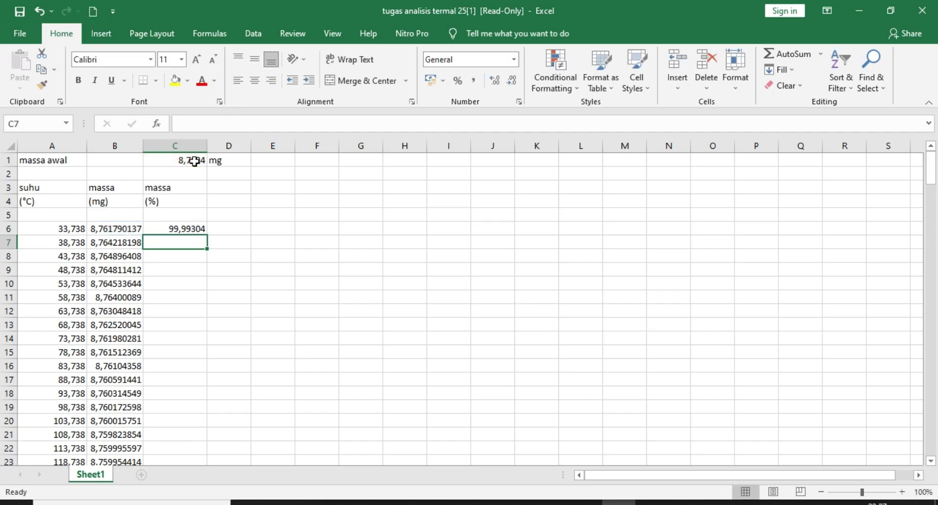
# Fill the mass percentage formula from C6 down column C to the last data row.
pyautogui.click(190, 230)
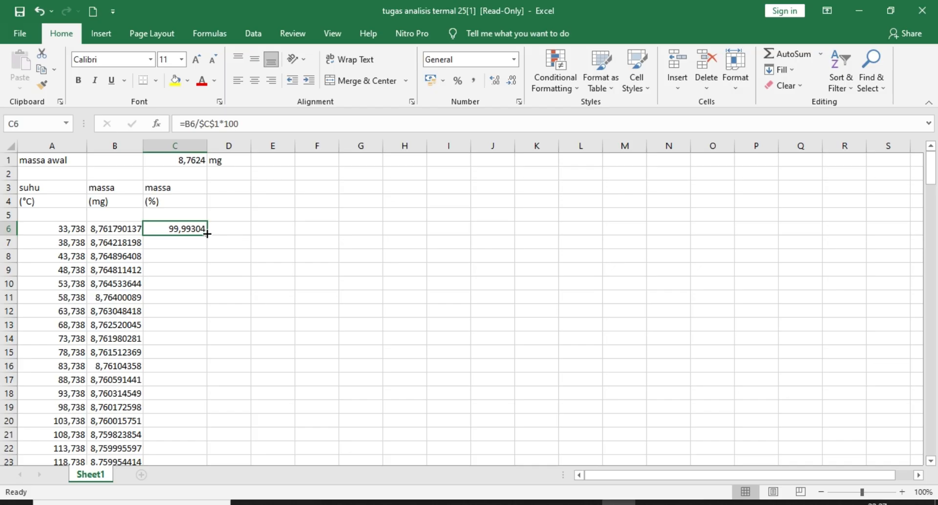
pyautogui.doubleClick(207, 234)
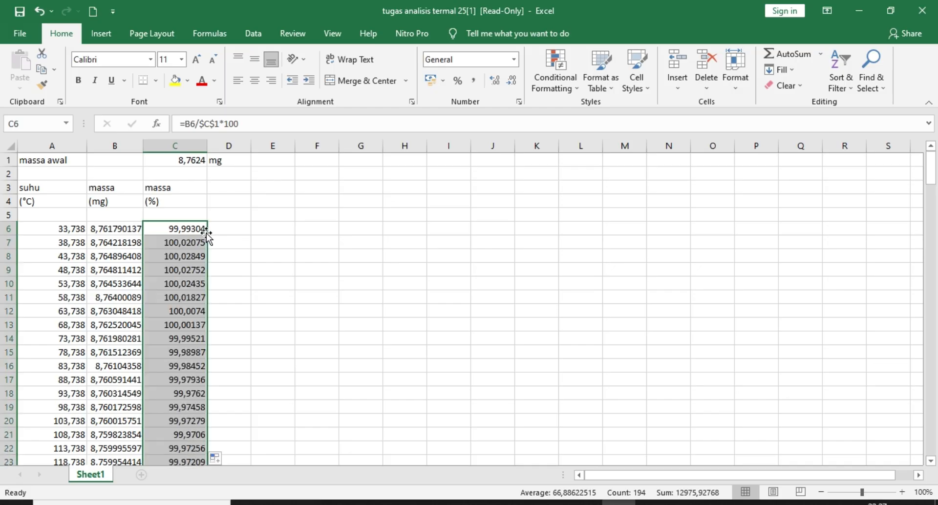
pyautogui.scroll(-5, 274, 301)
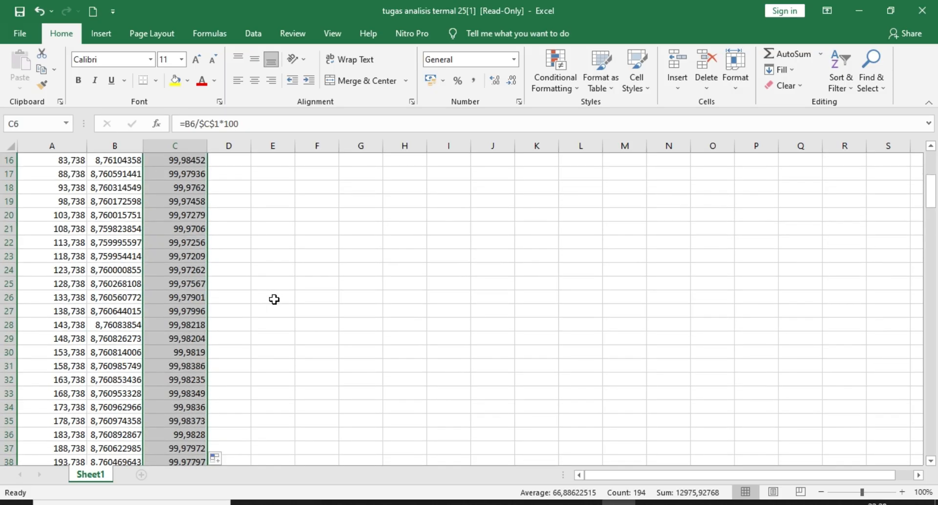
pyautogui.scroll(5, 273, 300)
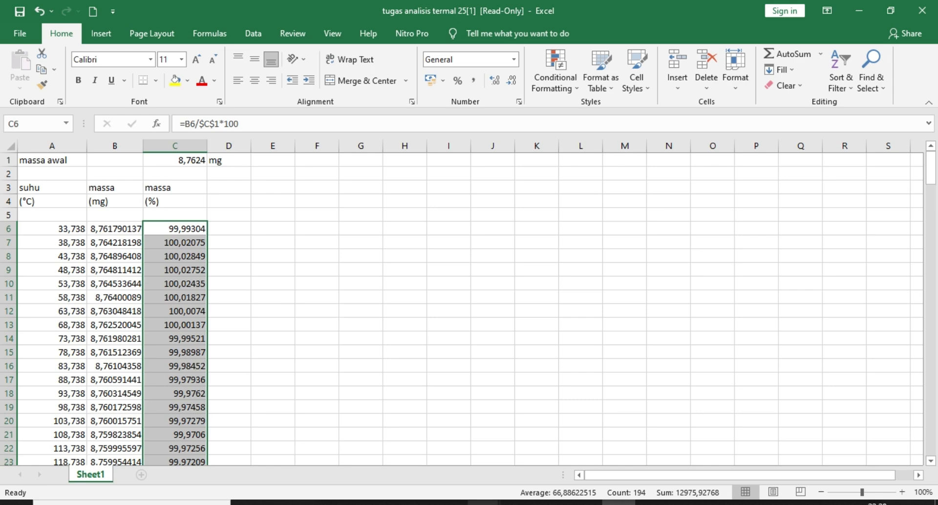
# Switch to the OriginPro project UJI TERMAL and view its finished graph of mass and smoothed derivative against temperature.
pyautogui.moveTo(484, 503)
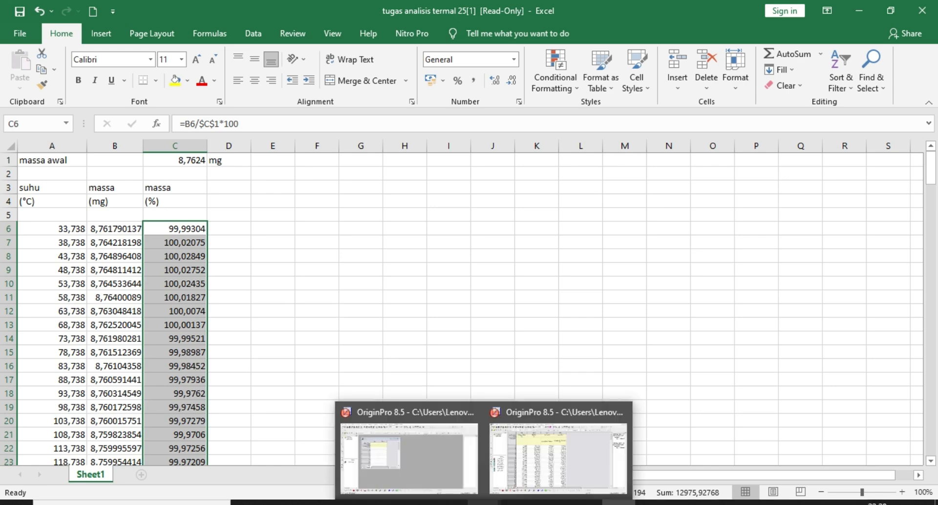
pyautogui.click(425, 471)
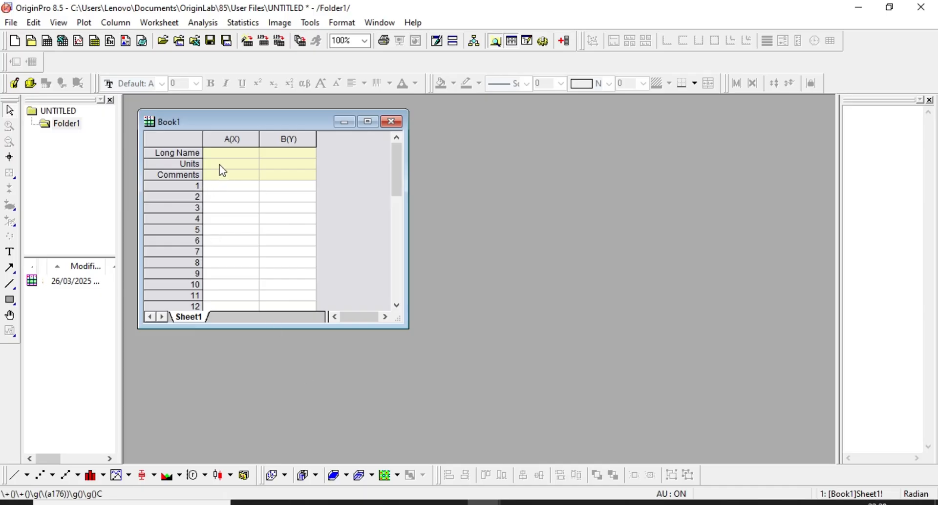
pyautogui.moveTo(484, 503)
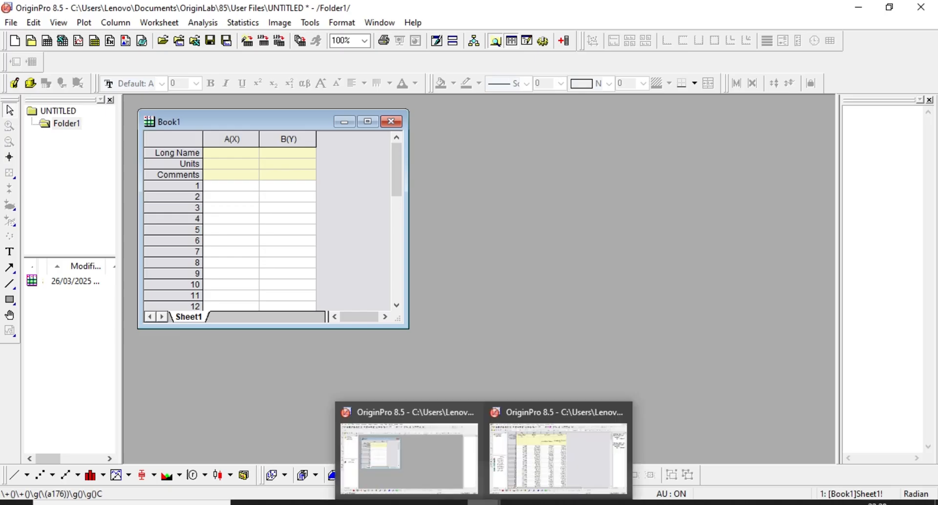
pyautogui.click(558, 458)
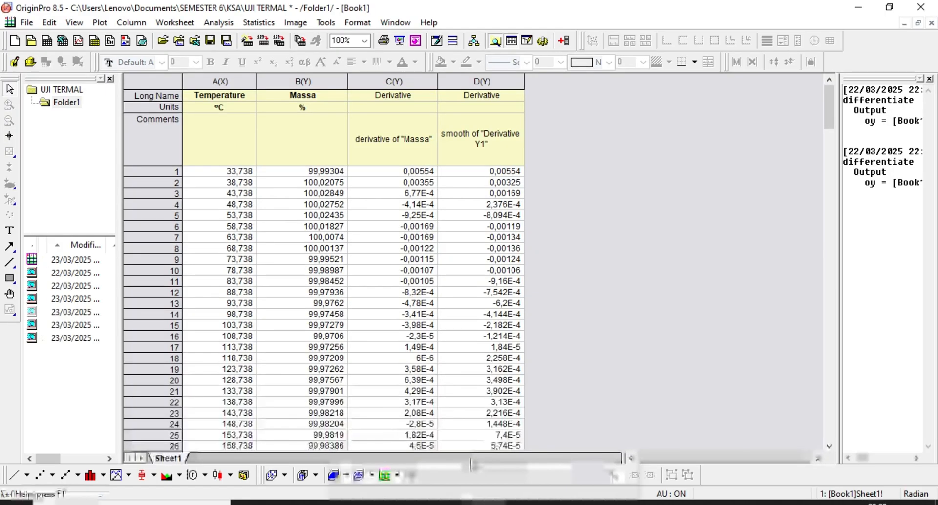
pyautogui.doubleClick(83, 337)
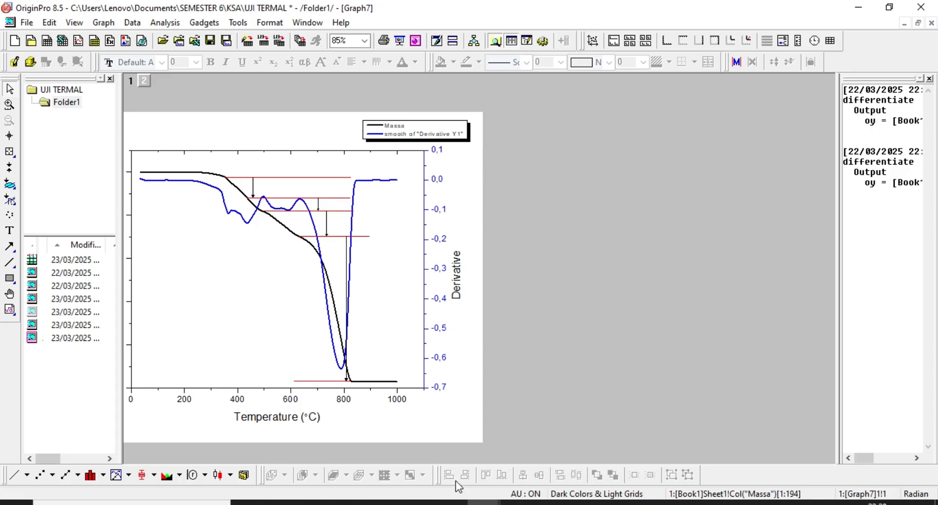
# Return to the Excel worksheet and copy all the temperature values in column A from A6 down.
pyautogui.moveTo(484, 503)
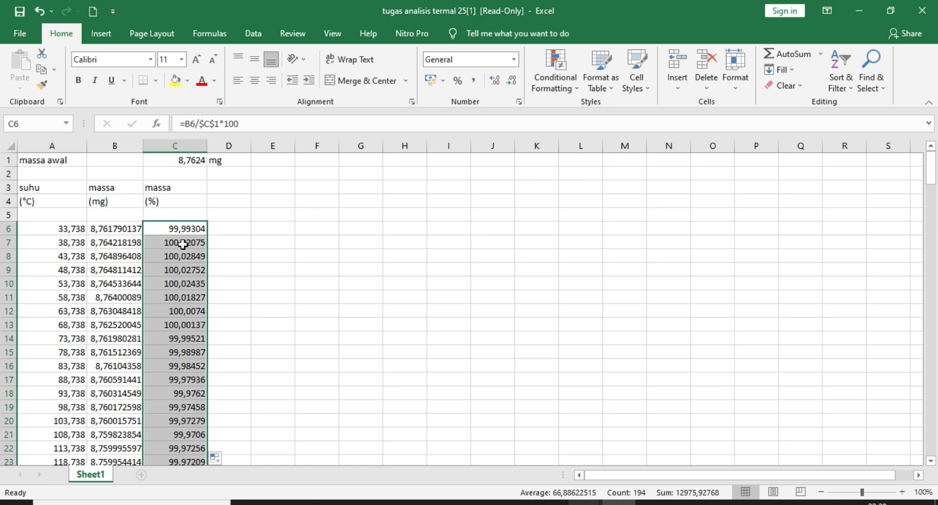
pyautogui.click(50, 233)
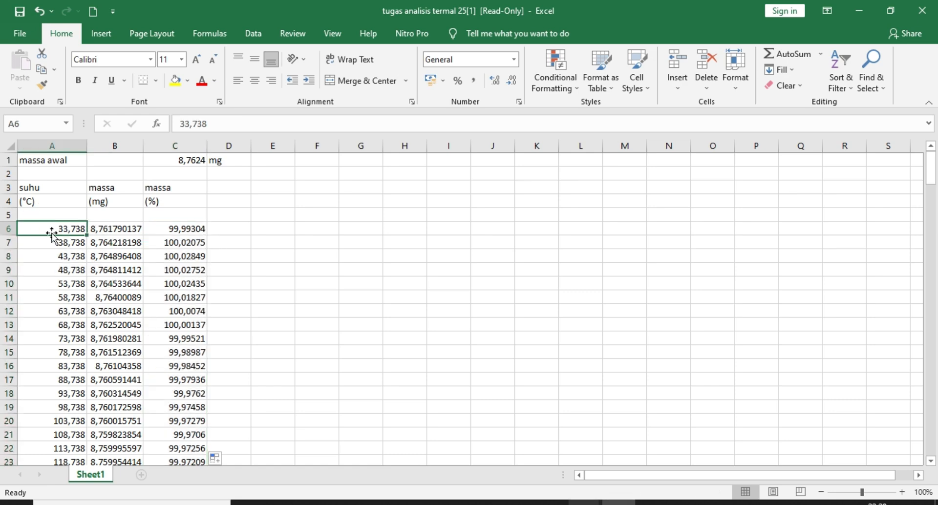
pyautogui.hotkey('ctrl', 'shift', 'Down')
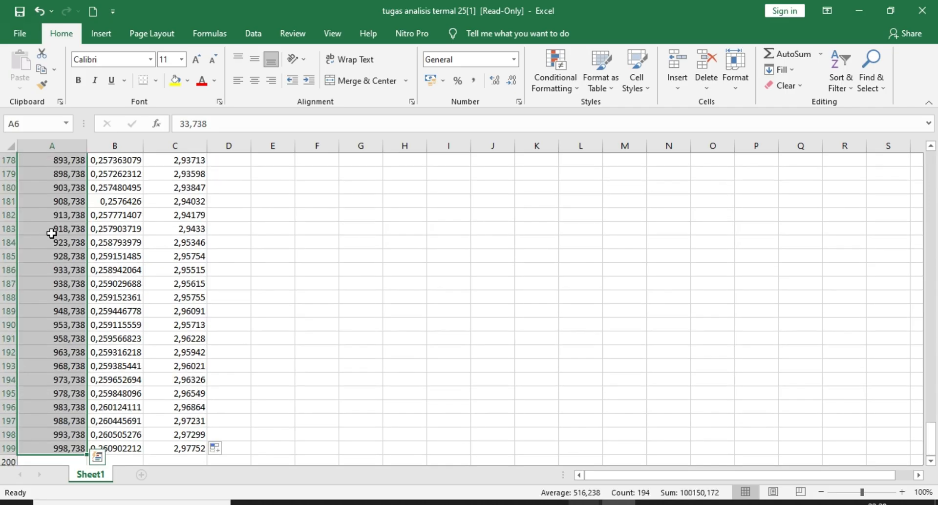
pyautogui.rightClick(52, 233)
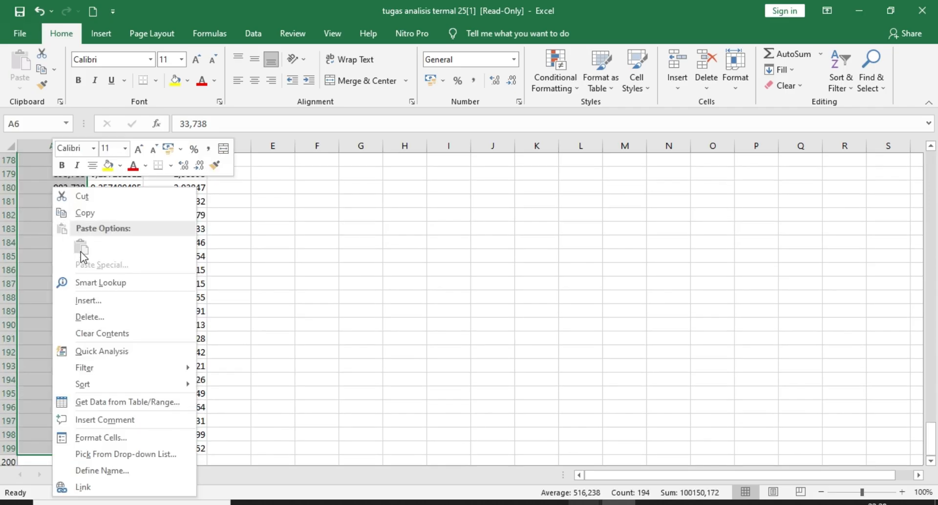
pyautogui.click(95, 215)
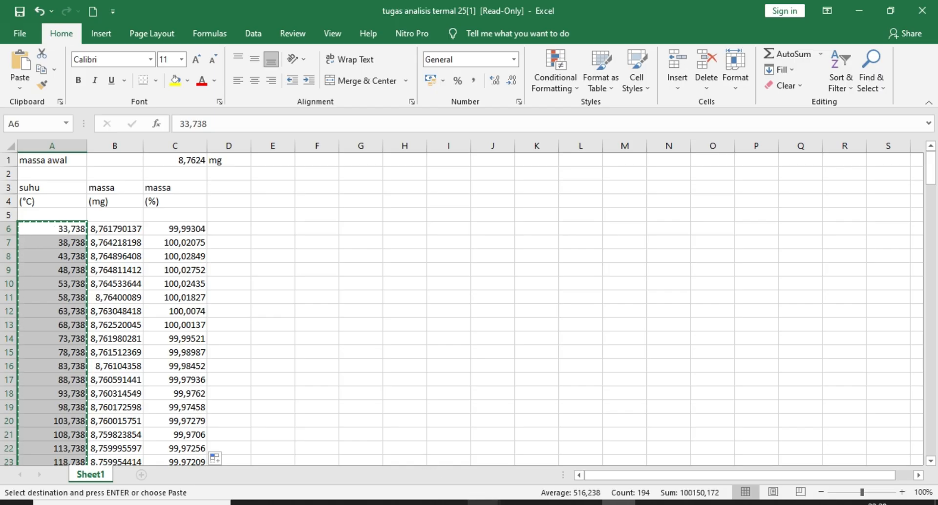
# Switch to the untitled OriginPro project and set column A's long name in Book1 to Temperature.
pyautogui.moveTo(477, 503)
pyautogui.click(395, 437)
pyautogui.click(222, 155)
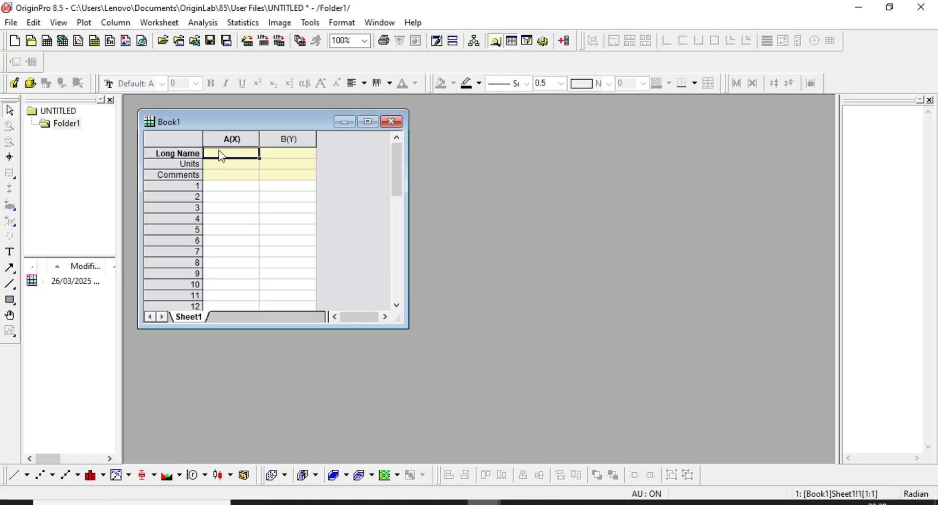
pyautogui.write('T')
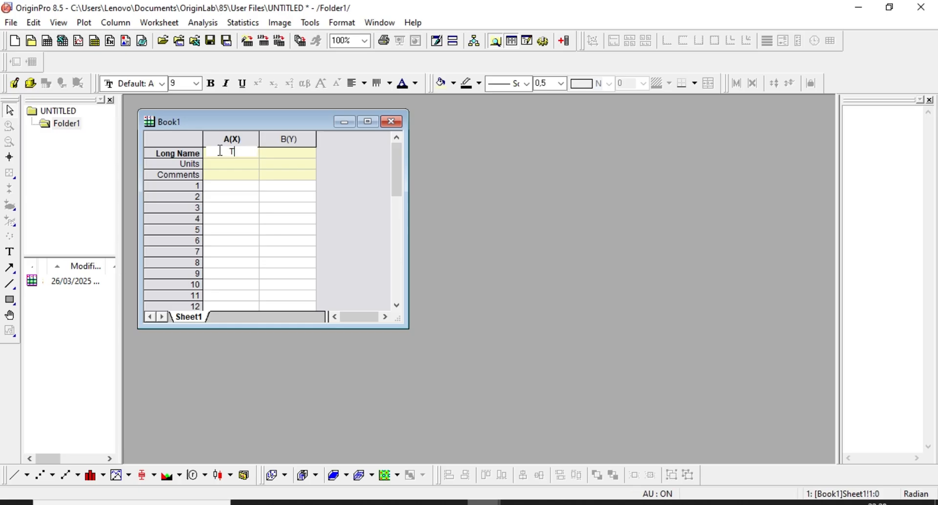
pyautogui.write('emperature')
# Set column A's units to °C, inserting the degree sign before the C from the Symbol Map.
pyautogui.click(223, 163)
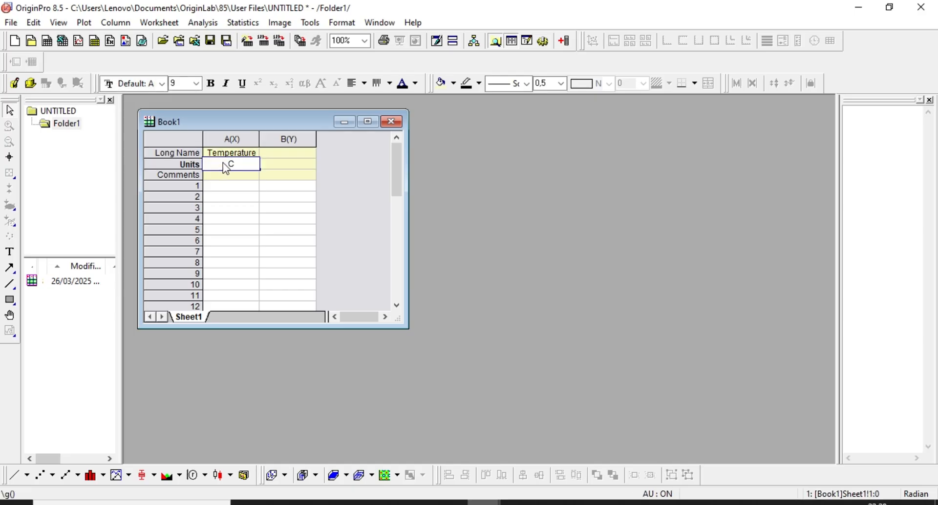
pyautogui.click(224, 165)
pyautogui.rightClick(224, 165)
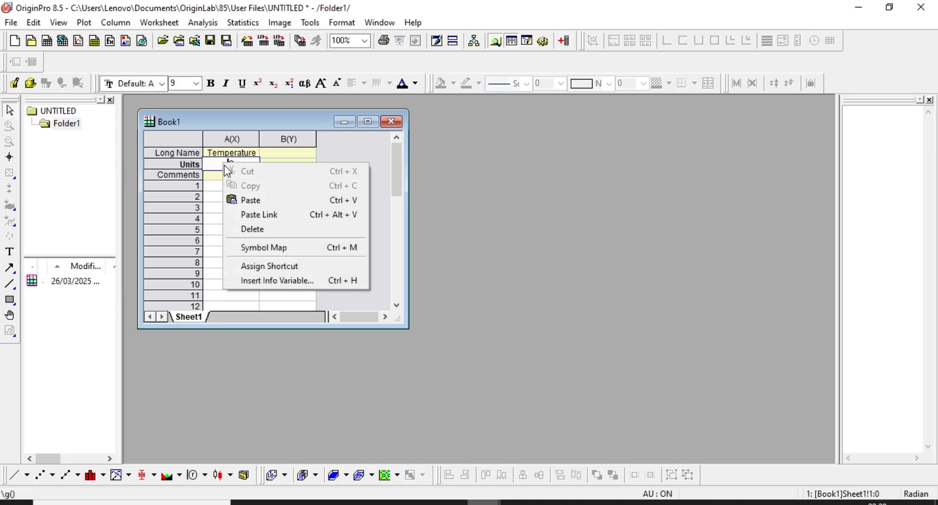
pyautogui.click(245, 250)
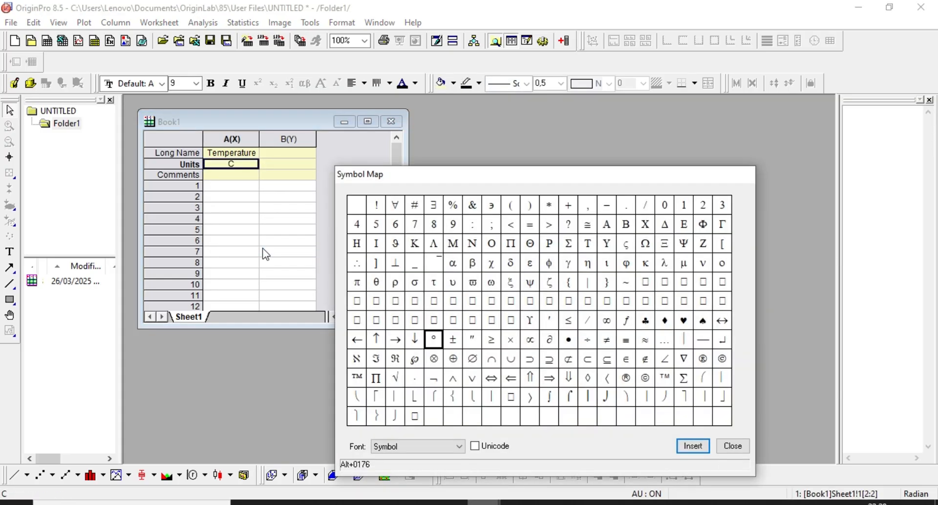
pyautogui.click(440, 341)
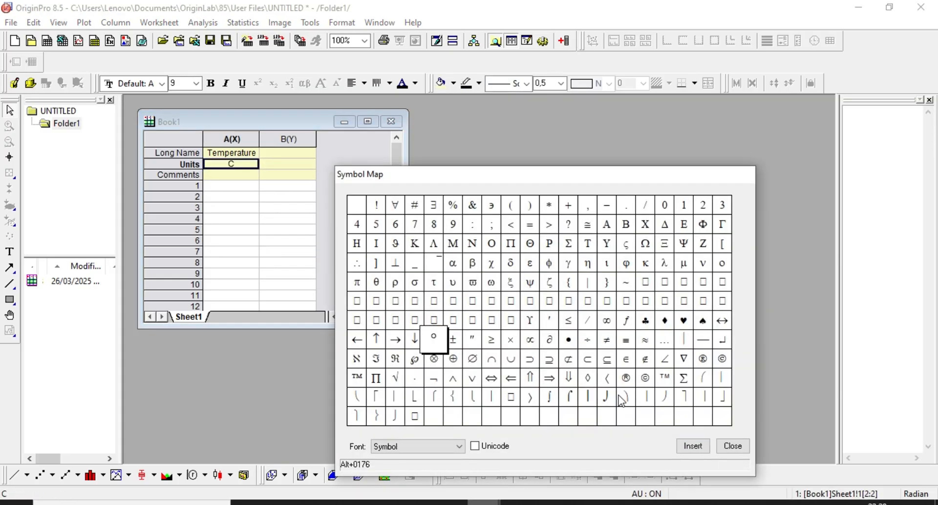
pyautogui.click(694, 446)
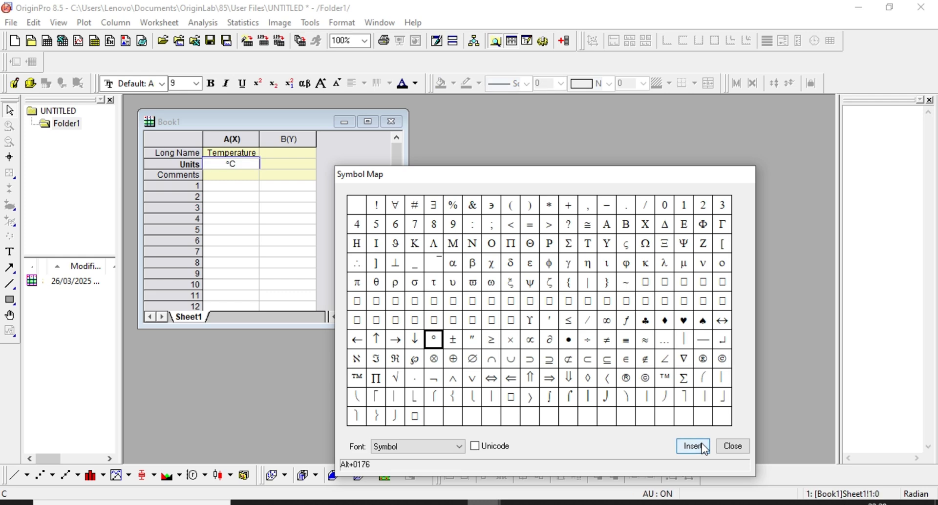
pyautogui.click(737, 449)
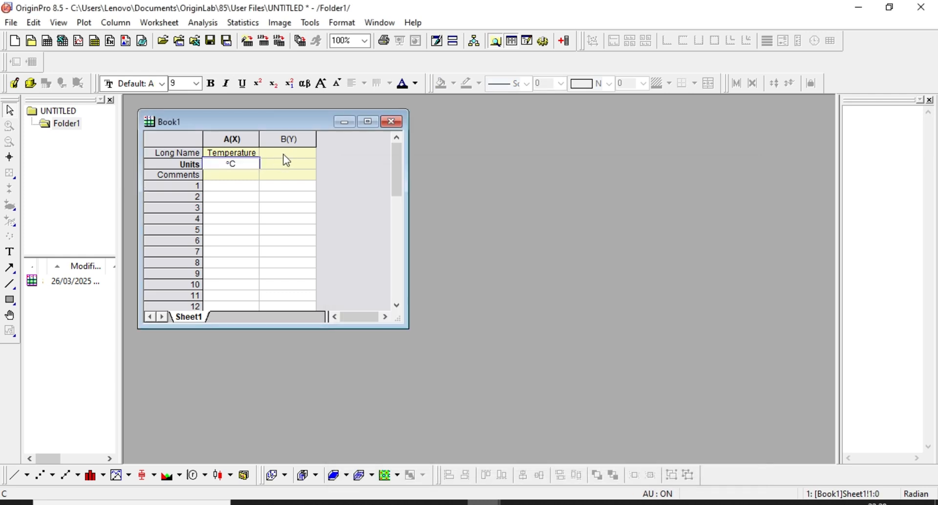
# Give column B the long name Weight and the units %.
pyautogui.click(284, 155)
pyautogui.write('Weight')
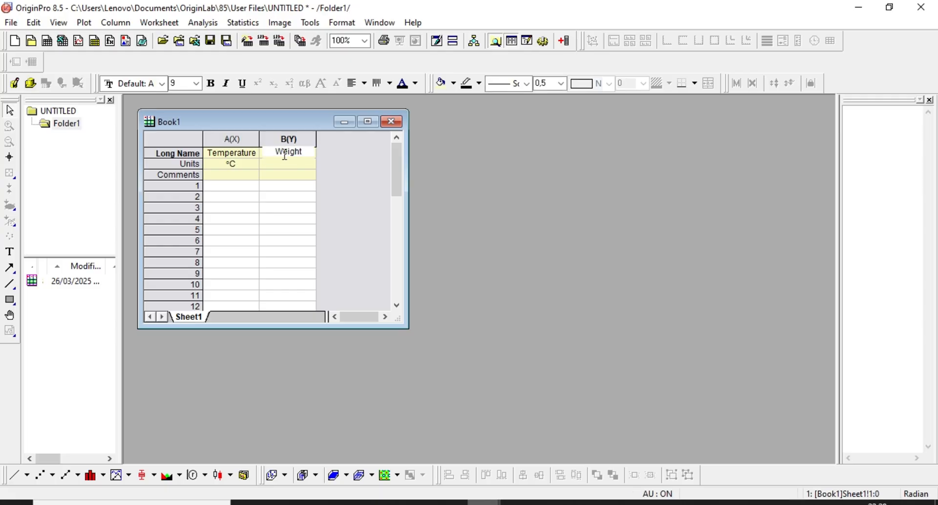
pyautogui.click(288, 166)
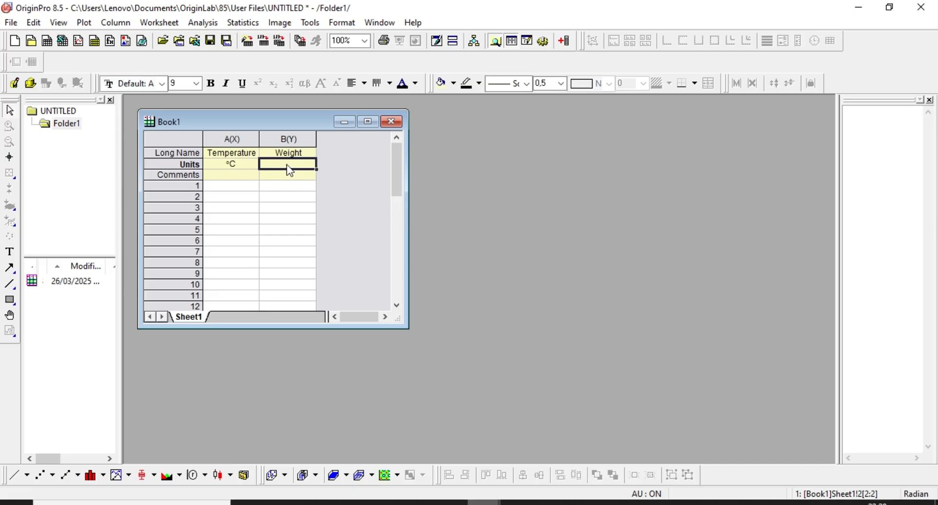
pyautogui.write('%')
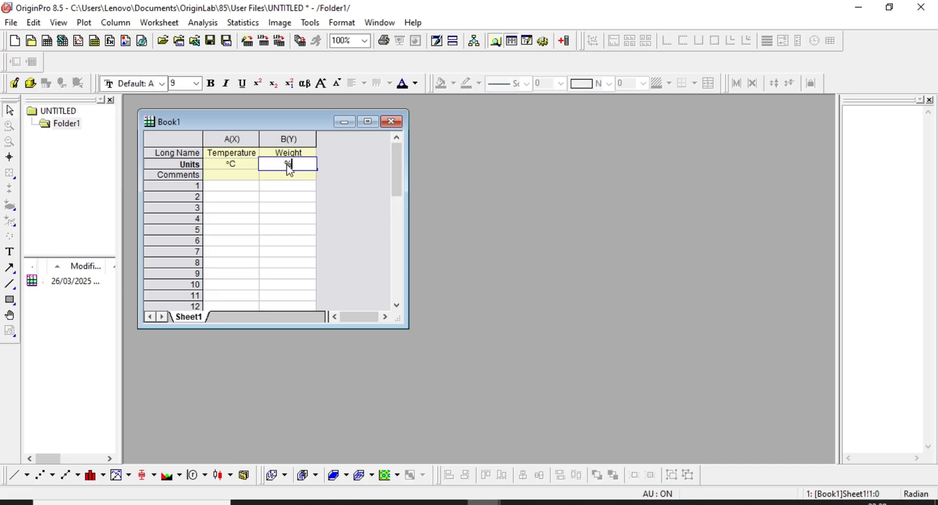
# Paste the copied temperature values into column A starting at row 1.
pyautogui.click(229, 188)
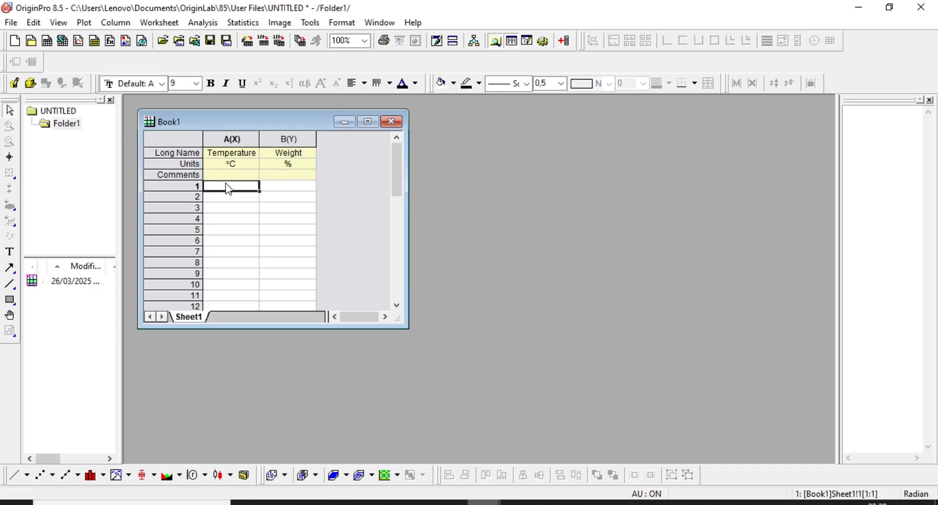
pyautogui.rightClick(228, 188)
pyautogui.click(292, 186)
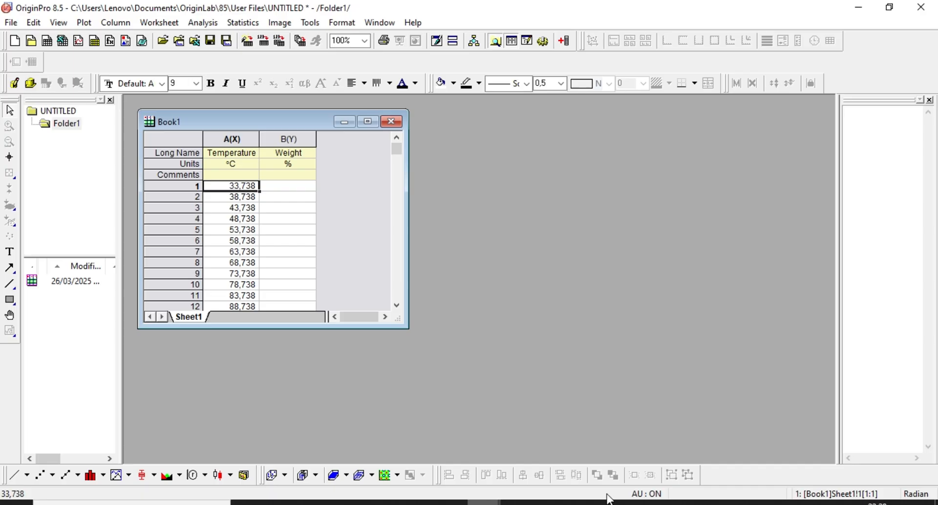
# Switch to the Excel workbook and copy all mass percentage values in column C from C6 to the last filled row.
pyautogui.moveTo(610, 500)
pyautogui.click(615, 471)
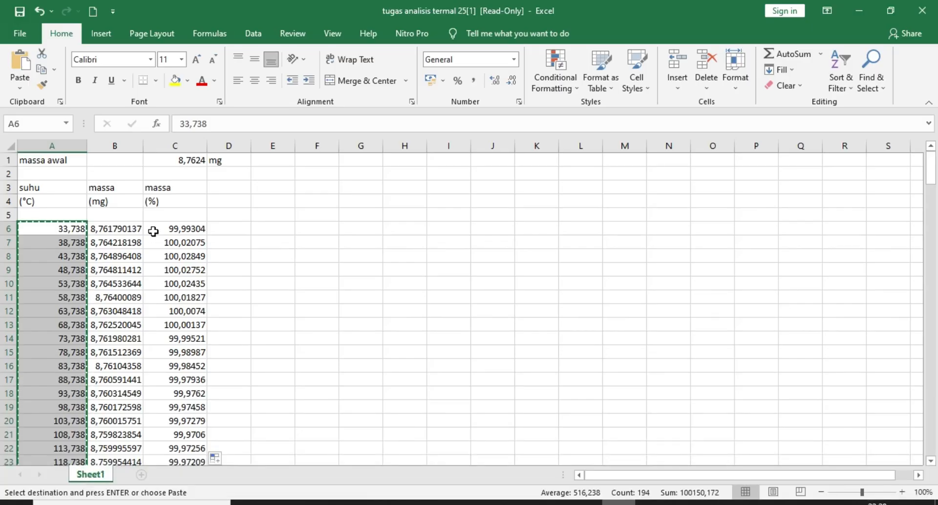
pyautogui.click(153, 232)
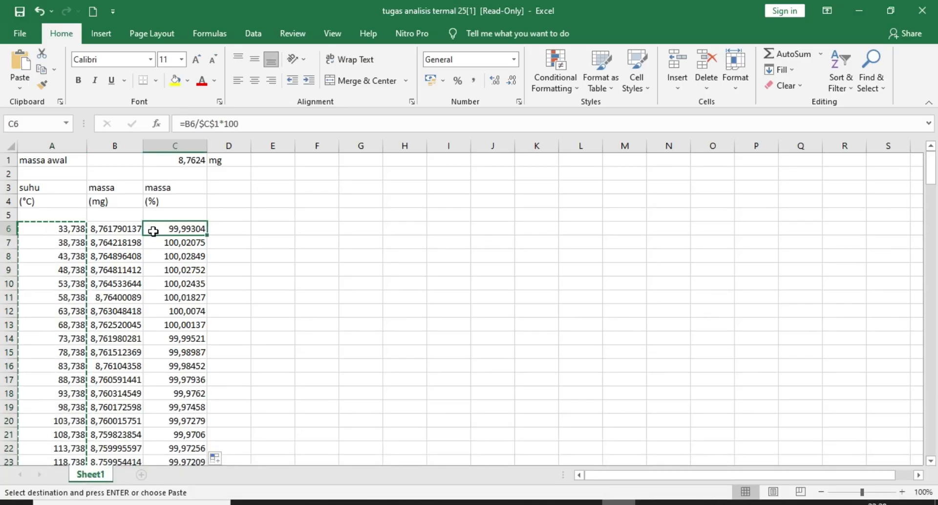
pyautogui.hotkey('ctrl', 'shift', 'Down')
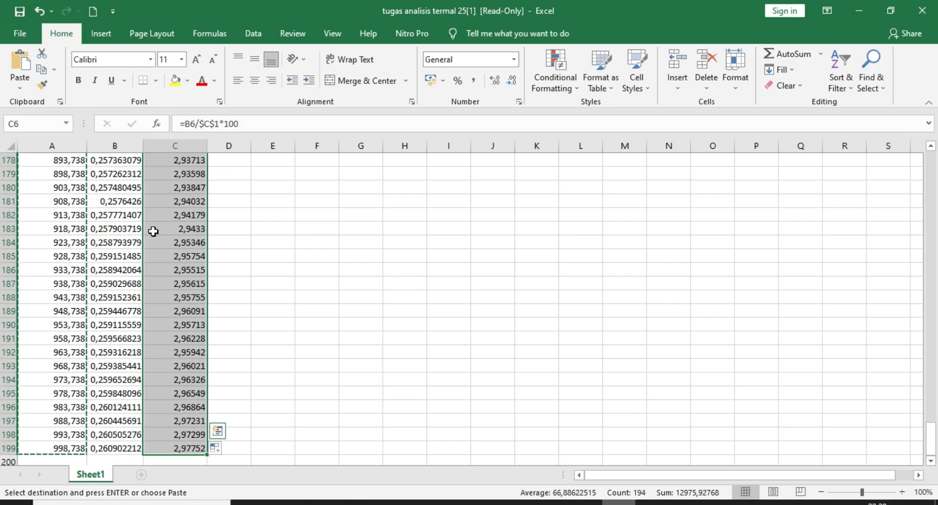
pyautogui.hotkey('ctrl', 'c')
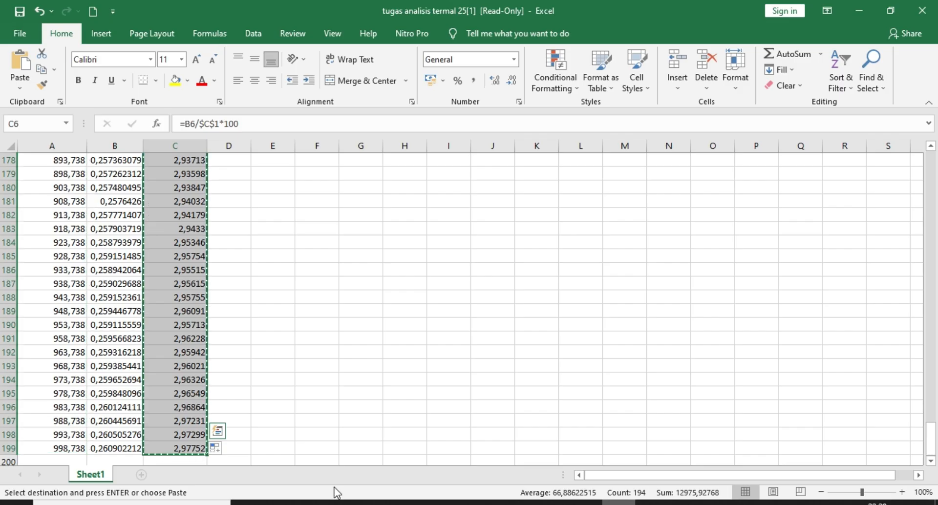
# Return to OriginPro and paste the copied percentages into Book1's Weight column starting at row 1.
pyautogui.moveTo(484, 502)
pyautogui.click(475, 478)
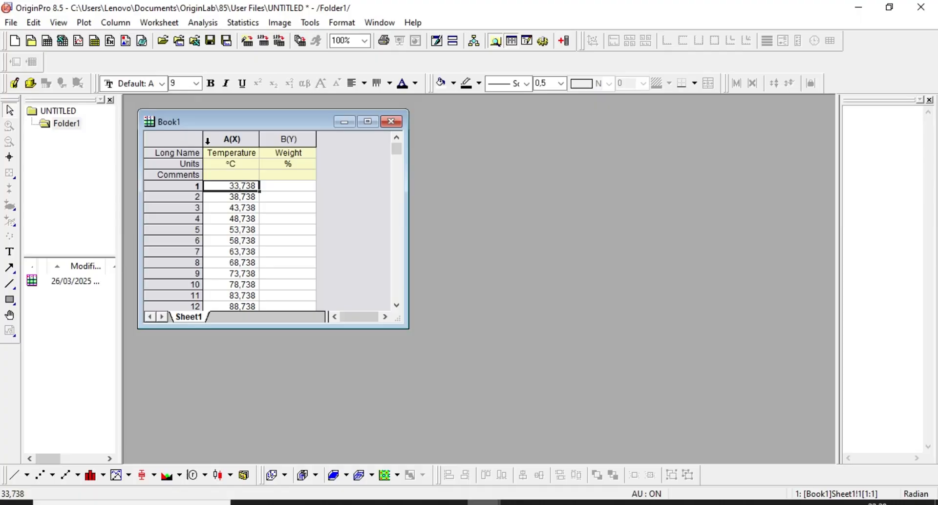
pyautogui.click(312, 187)
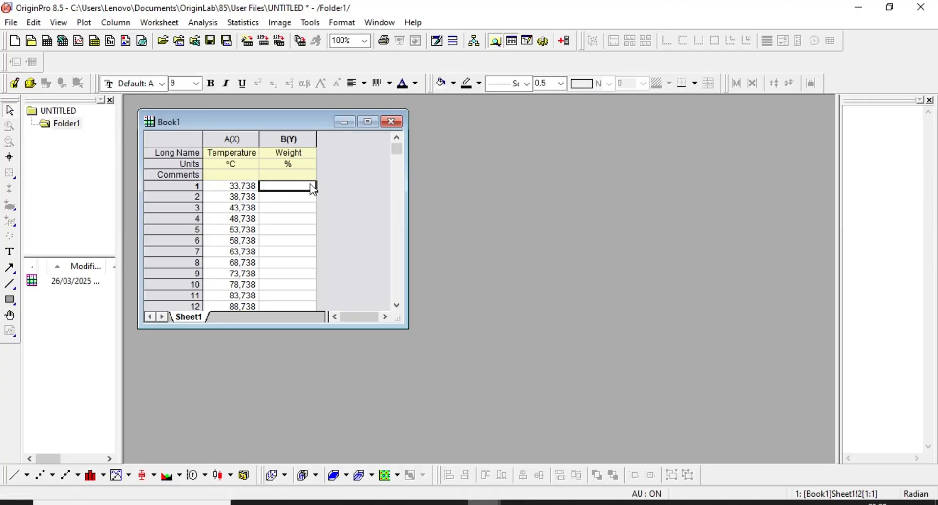
pyautogui.hotkey('ctrl', 'v')
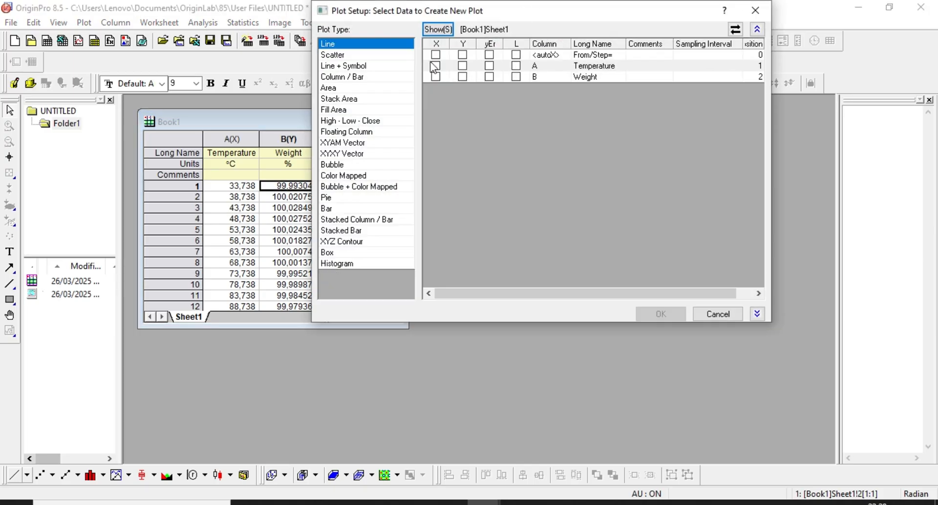
# Create a line graph with Temperature as X and Weight as Y, and place its window beside Book1.
pyautogui.click(436, 65)
pyautogui.click(463, 77)
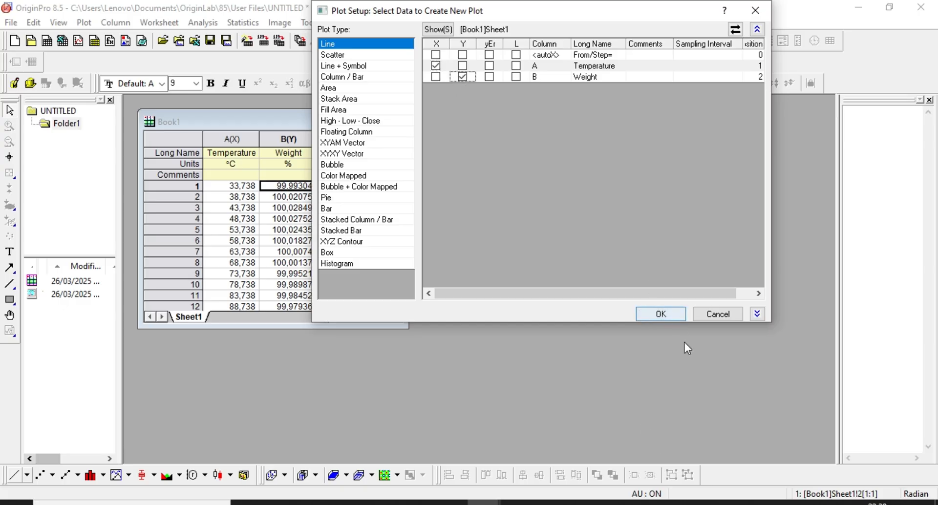
pyautogui.click(671, 314)
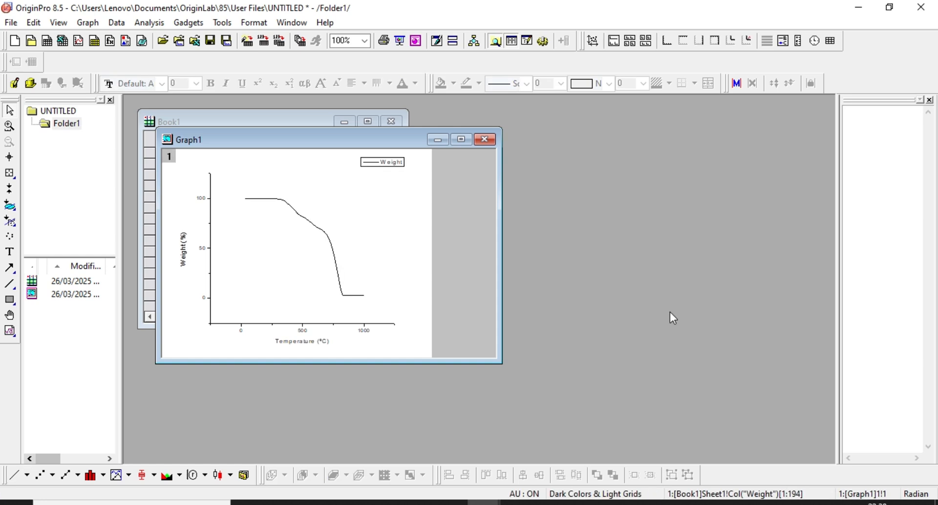
pyautogui.moveTo(314, 140); pyautogui.dragTo(525, 131)
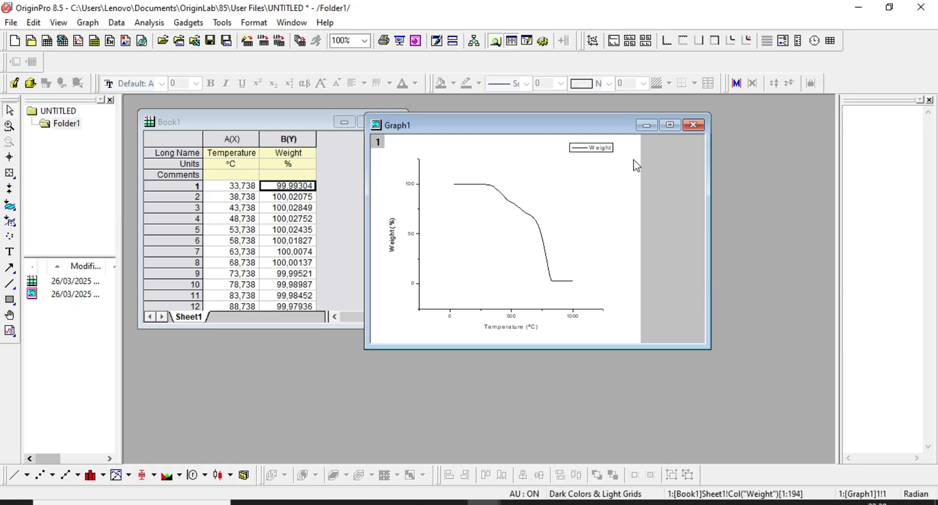
pyautogui.moveTo(586, 131); pyautogui.dragTo(624, 117)
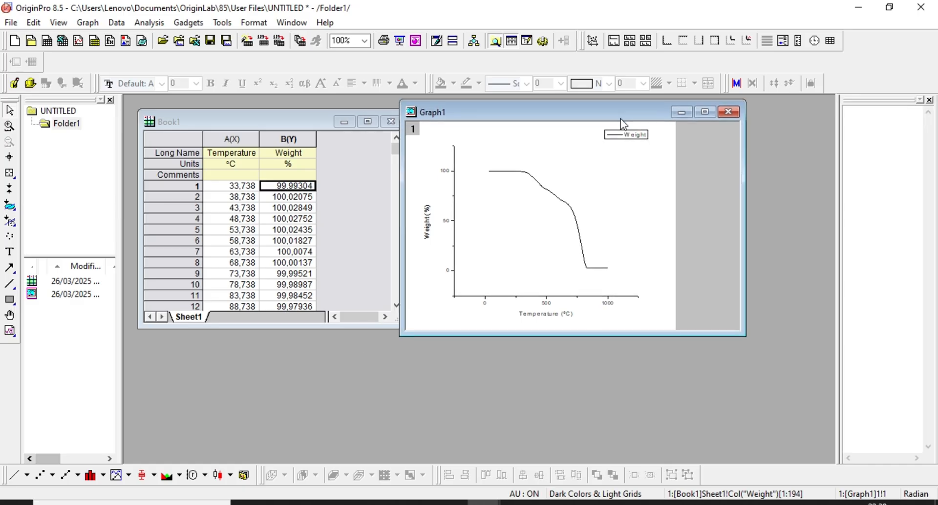
# Set the line width of the Weight curve in Graph1 to 2.
pyautogui.click(562, 198)
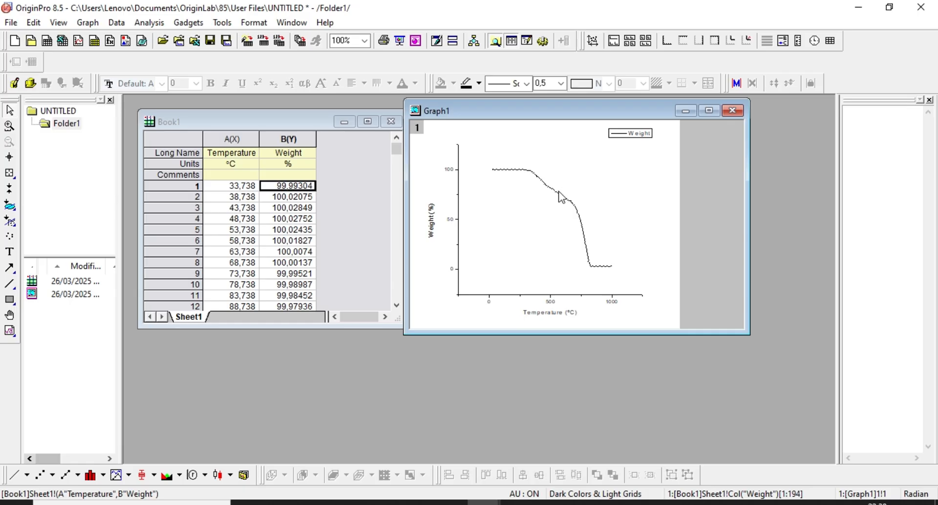
pyautogui.doubleClick(558, 195)
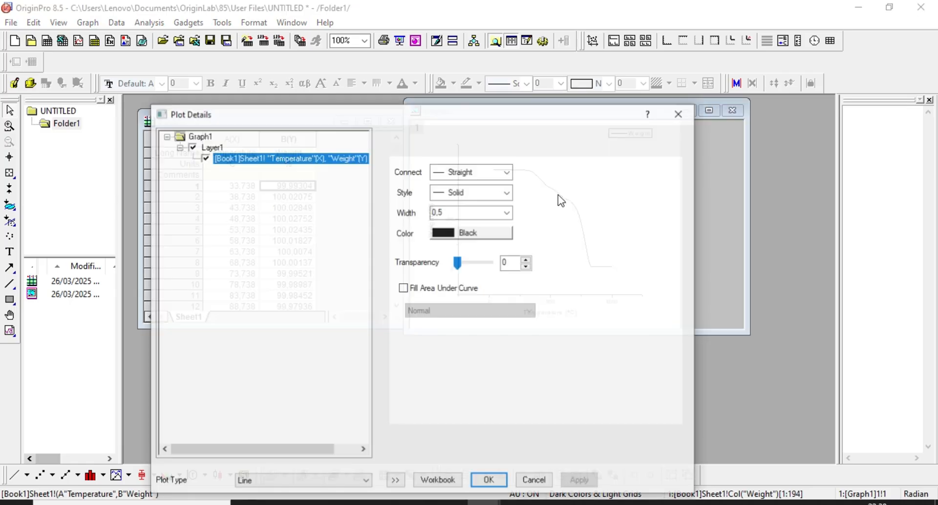
pyautogui.click(508, 211)
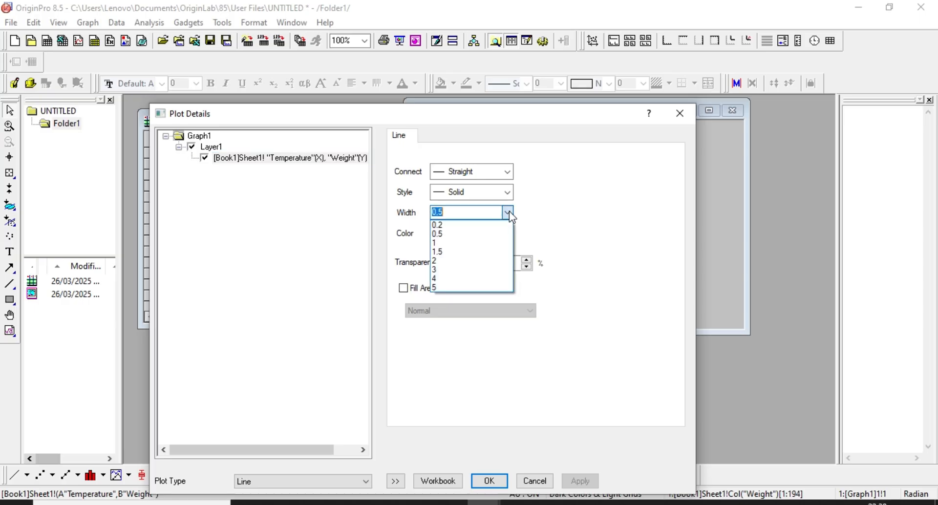
pyautogui.click(449, 261)
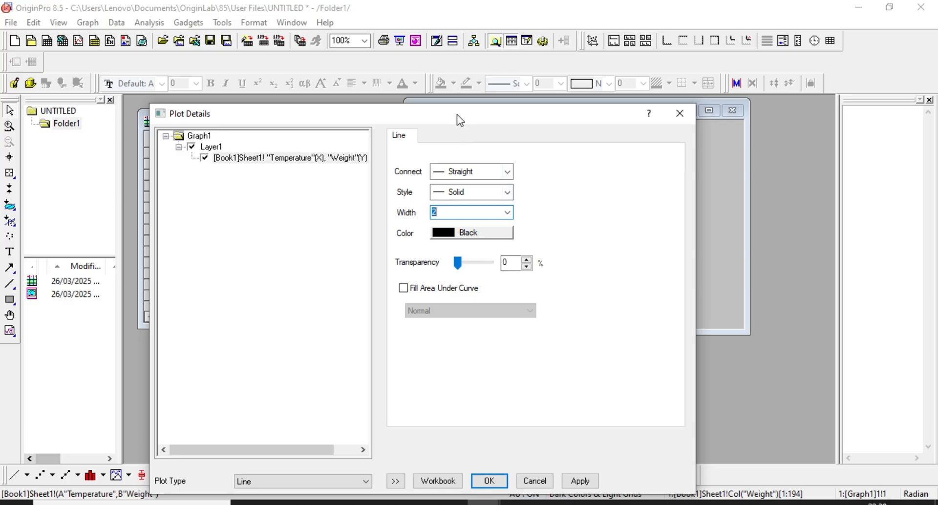
pyautogui.moveTo(457, 114); pyautogui.dragTo(425, 47)
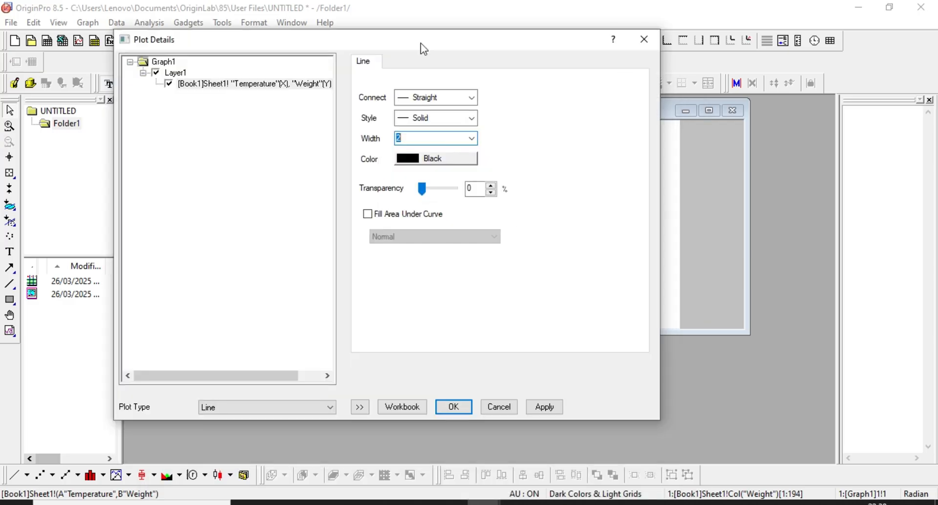
pyautogui.click(454, 407)
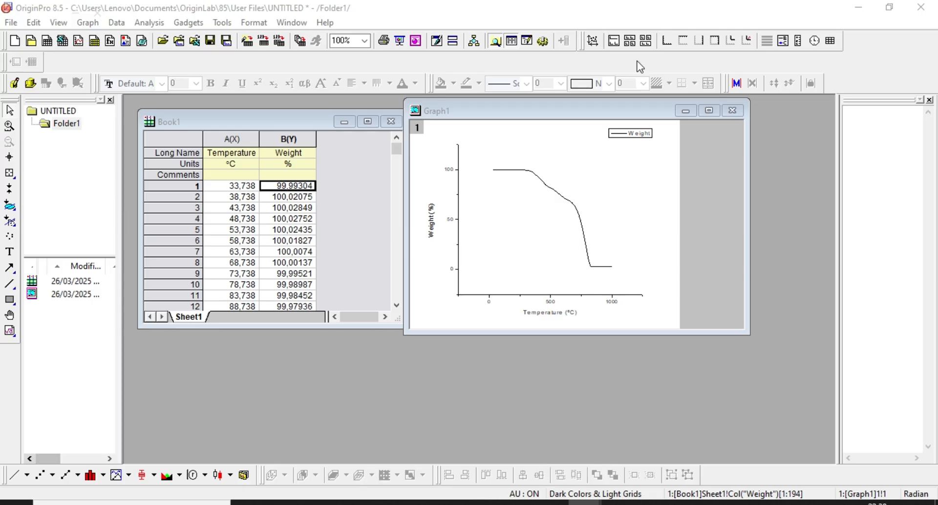
pyautogui.click(359, 374)
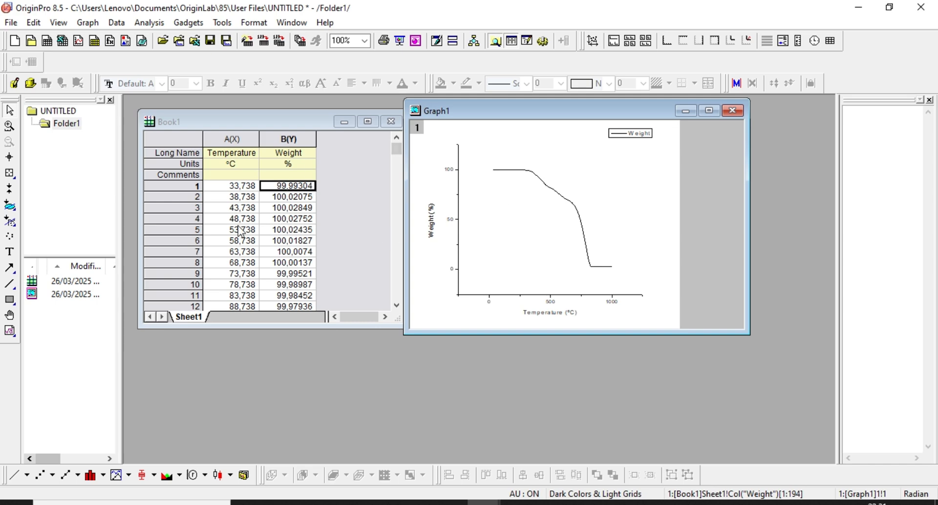
# Differentiate the Weight curve with derivative order 1, sending the output to a new worksheet column.
pyautogui.click(510, 170)
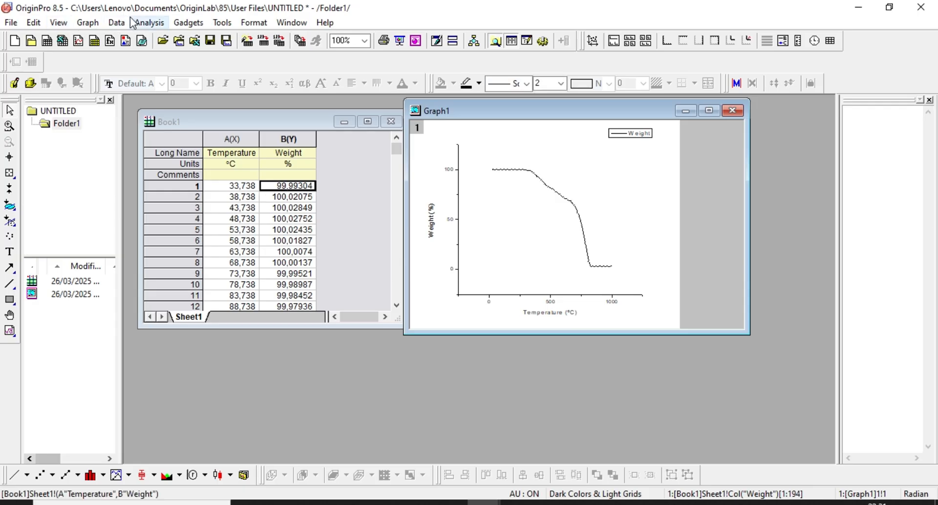
pyautogui.click(147, 23)
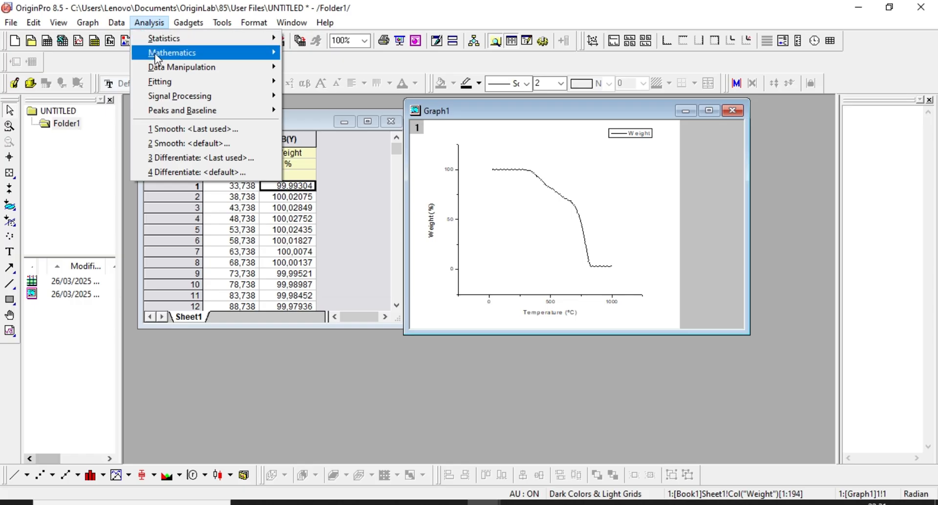
pyautogui.moveTo(156, 58)
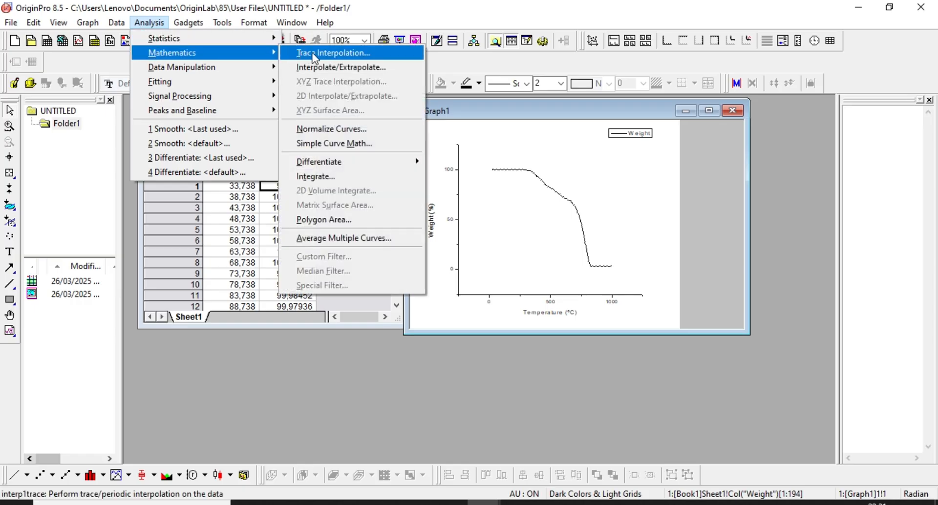
pyautogui.moveTo(355, 156)
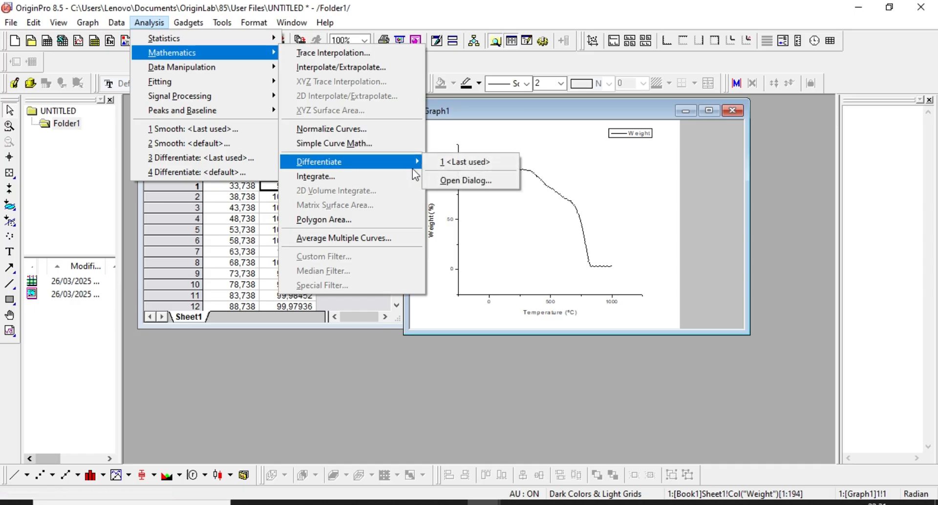
pyautogui.click(433, 177)
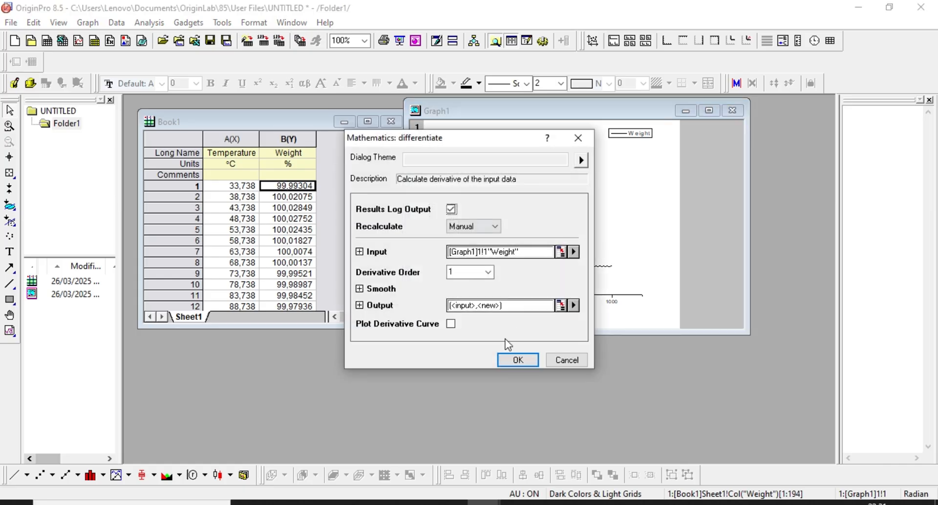
pyautogui.click(519, 360)
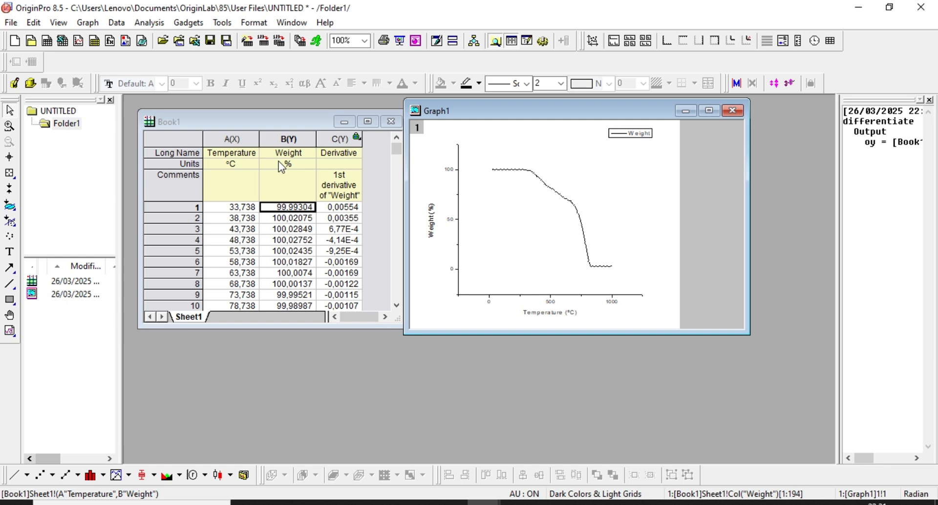
# Clear the comment text "1st derivative of "Weight"" from column C in Book1.
pyautogui.click(348, 171)
pyautogui.click(350, 193)
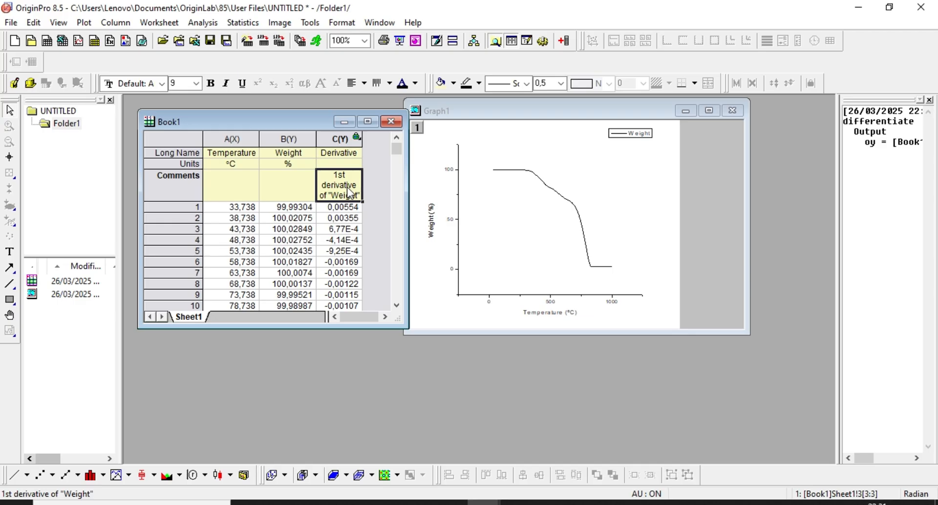
pyautogui.doubleClick(349, 191)
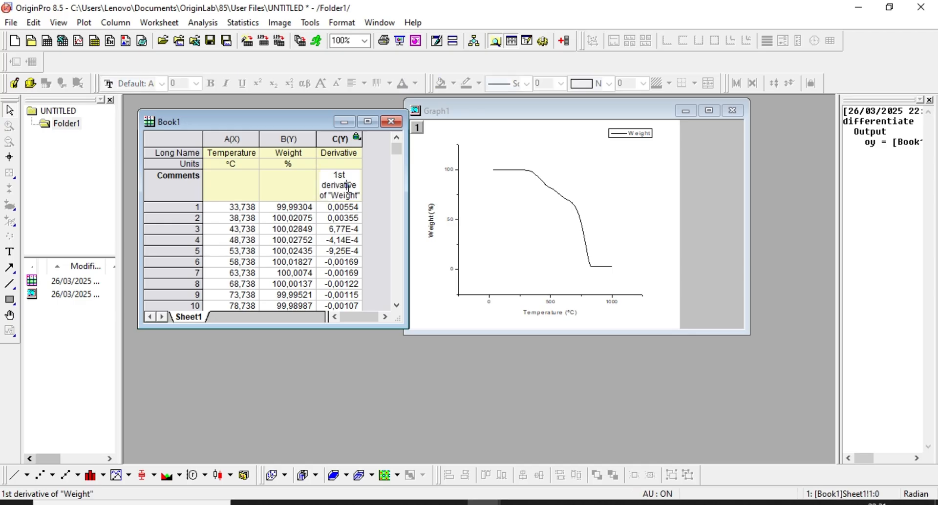
pyautogui.doubleClick(348, 186)
pyautogui.doubleClick(348, 187)
pyautogui.doubleClick(348, 187)
pyautogui.click(348, 187)
pyautogui.moveTo(360, 196); pyautogui.dragTo(320, 186)
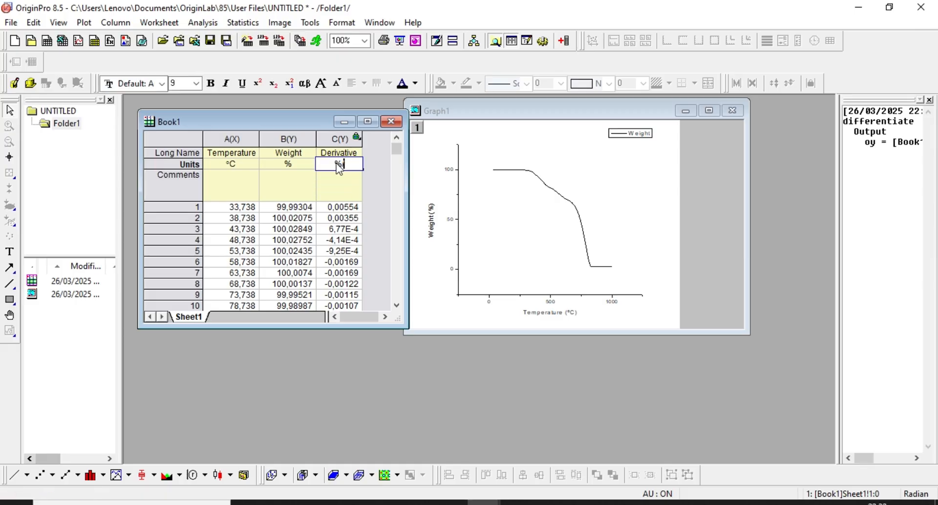
# Set column C's units to %/°C, inserting the degree sign from the Symbol Map, and fit the column width to its contents.
pyautogui.write('°C')
pyautogui.rightClick(343, 163)
pyautogui.click(372, 231)
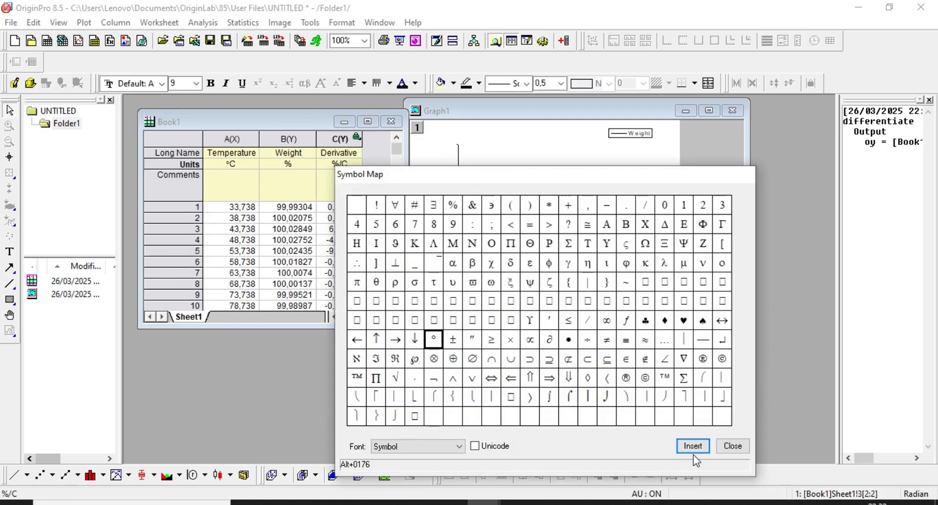
pyautogui.click(693, 446)
pyautogui.click(733, 446)
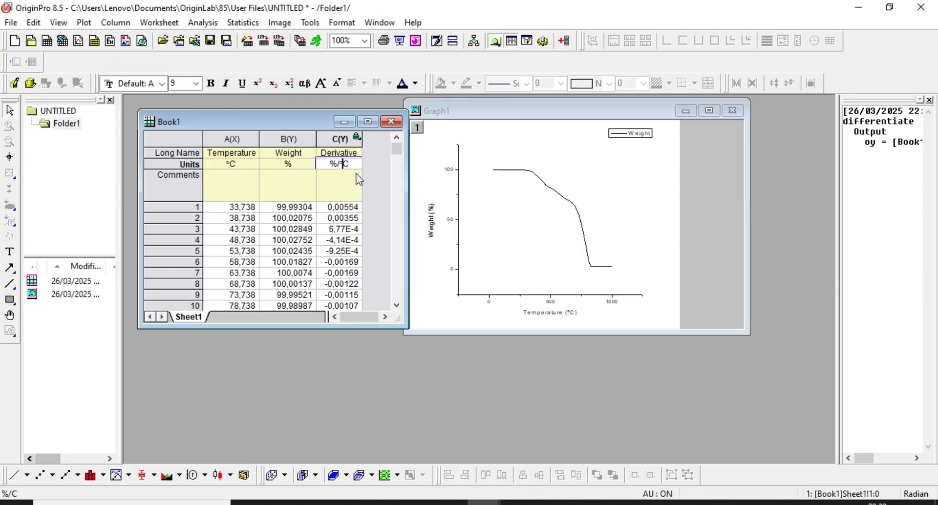
pyautogui.doubleClick(362, 142)
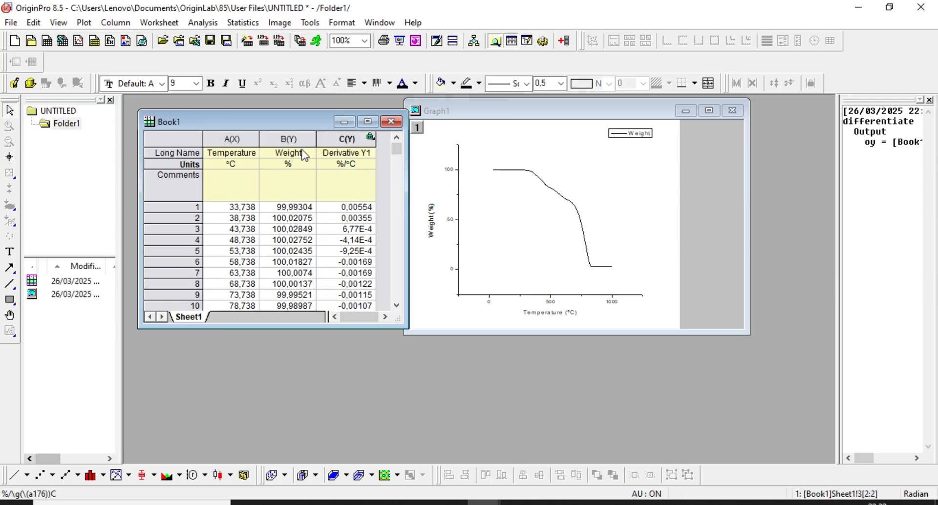
# Plot the Derivative Y1 column against Temperature as a line graph and place its window over Graph1, beside the workbook.
pyautogui.click(243, 131)
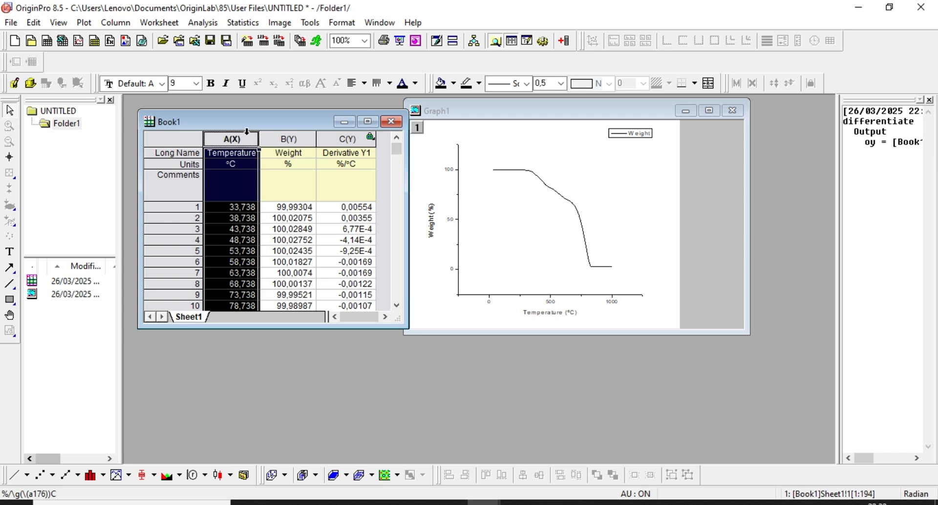
pyautogui.keyDown('ctrl'); pyautogui.click(345, 132); pyautogui.keyUp('ctrl')
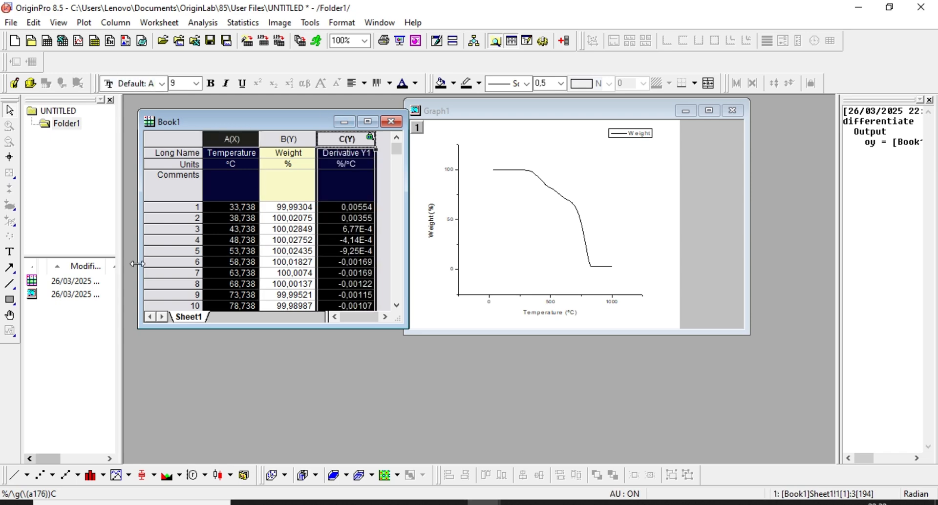
pyautogui.click(15, 475)
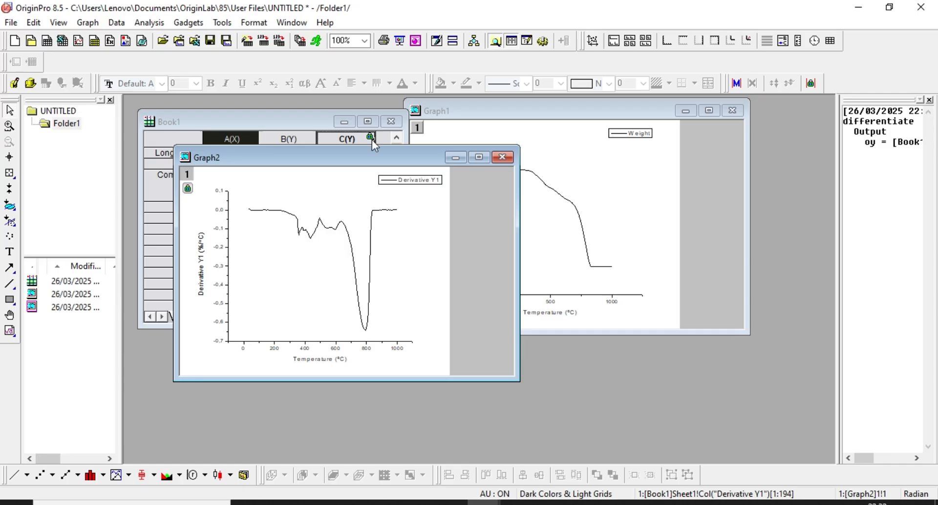
pyautogui.moveTo(390, 154); pyautogui.dragTo(596, 172)
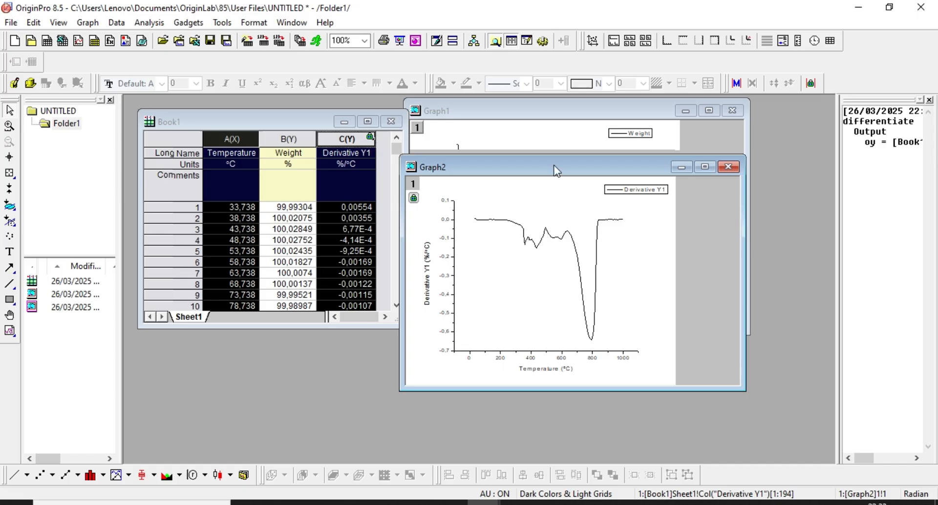
pyautogui.moveTo(552, 167); pyautogui.dragTo(568, 140)
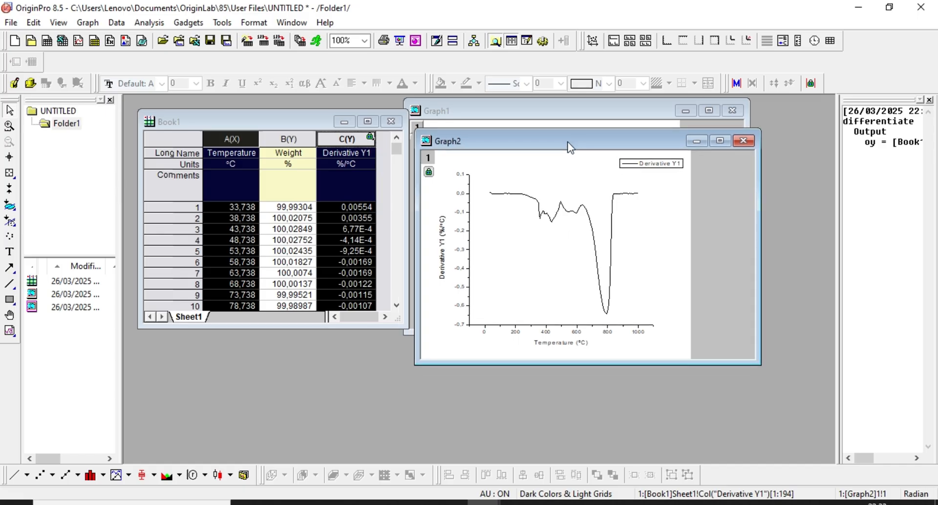
# Smooth the Derivative Y1 curve with the Adjacent-Averaging method, keeping a 5-point window, and preview it before applying.
pyautogui.click(541, 215)
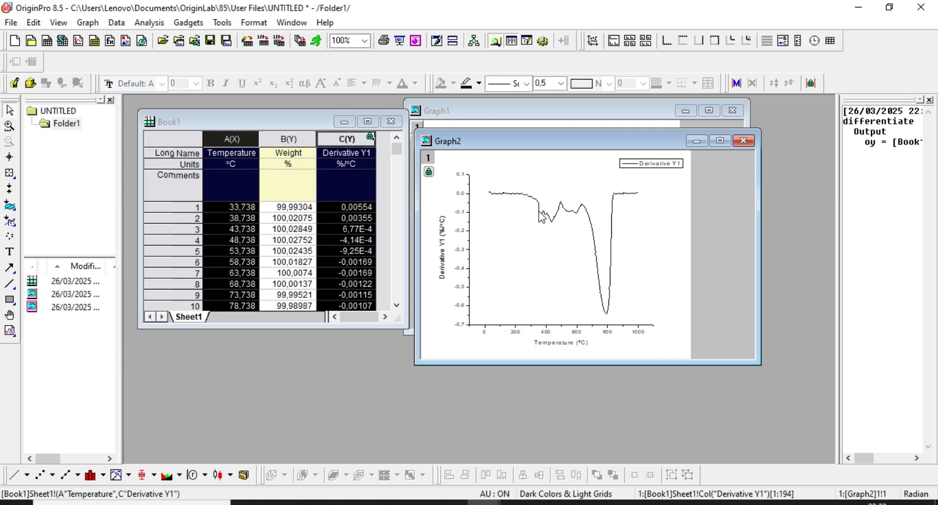
pyautogui.click(146, 27)
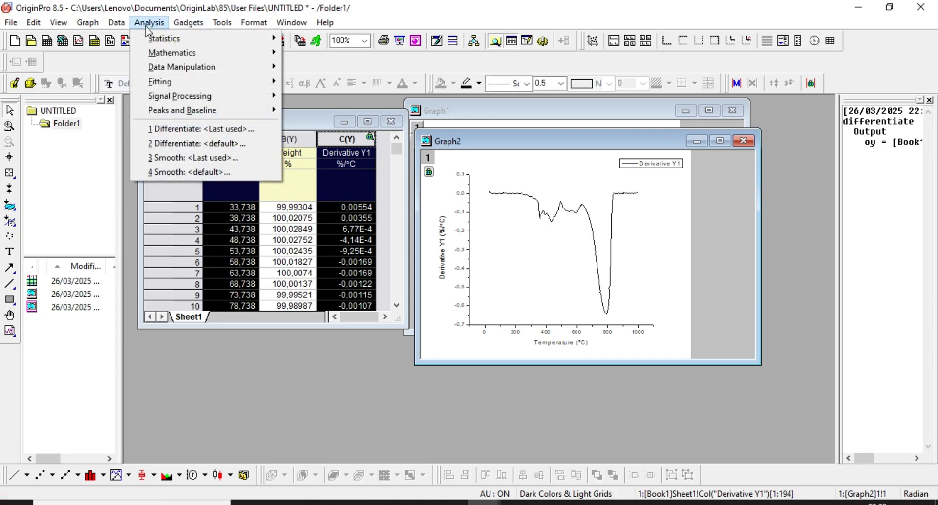
pyautogui.moveTo(181, 99)
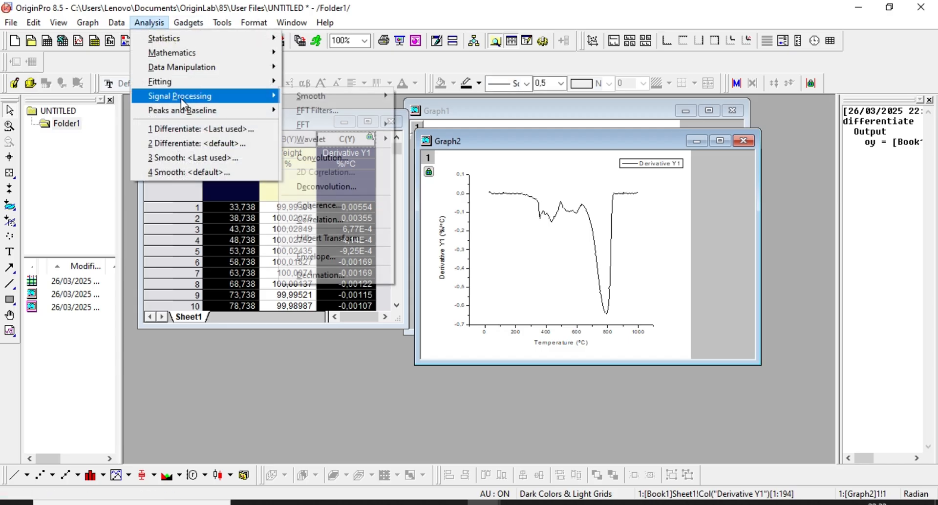
pyautogui.moveTo(313, 96)
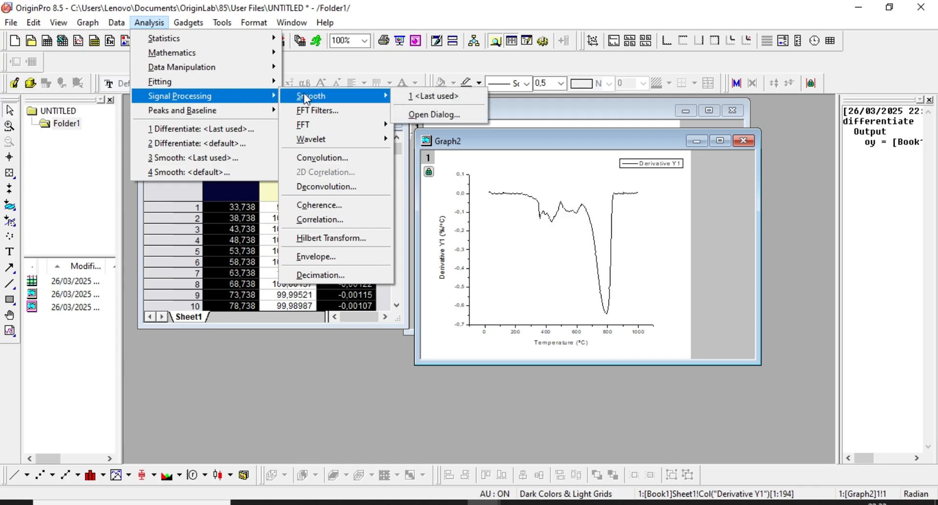
pyautogui.click(431, 115)
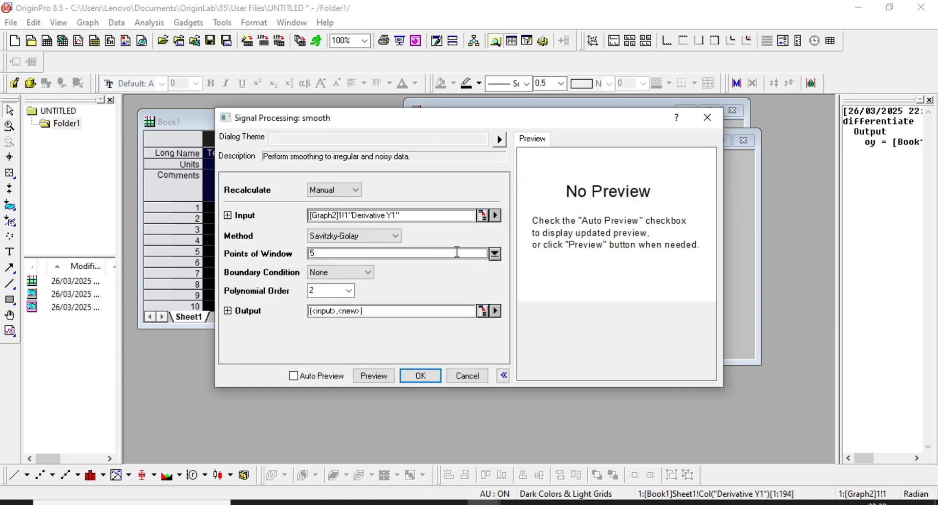
pyautogui.click(359, 236)
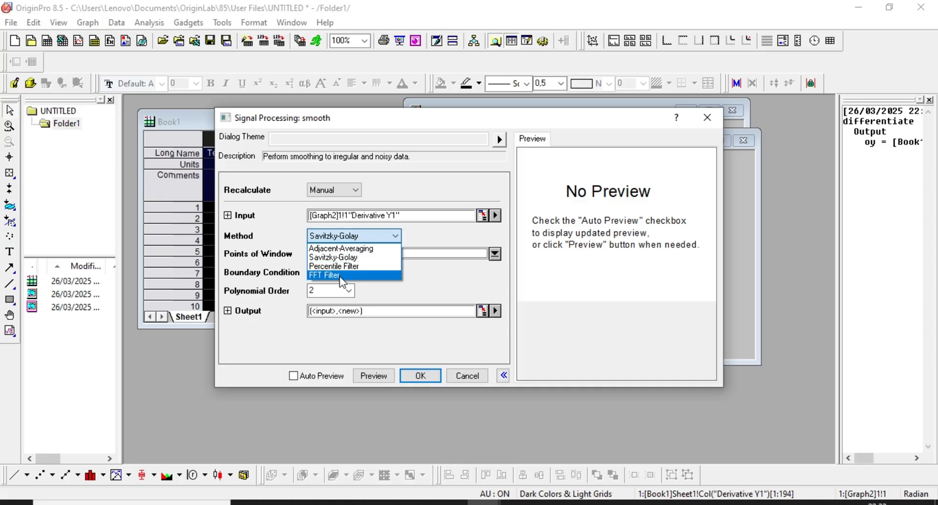
pyautogui.click(380, 248)
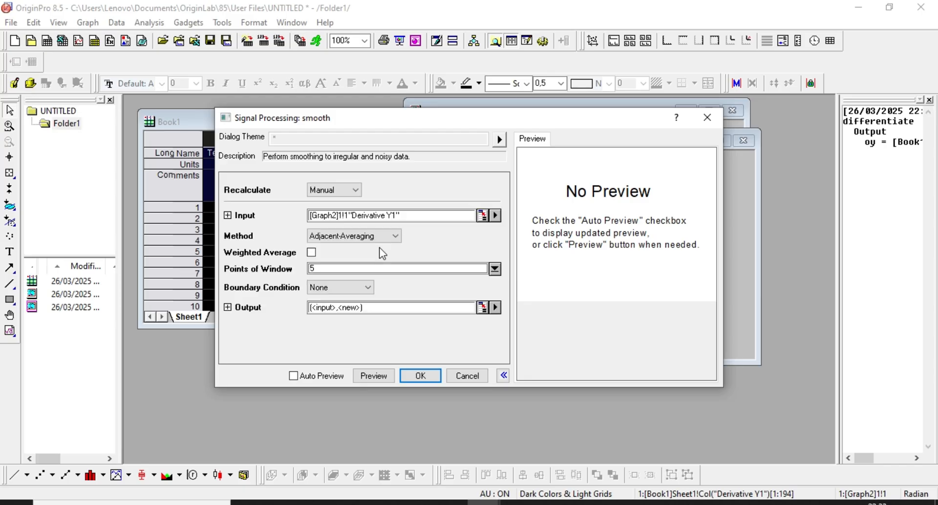
pyautogui.click(381, 378)
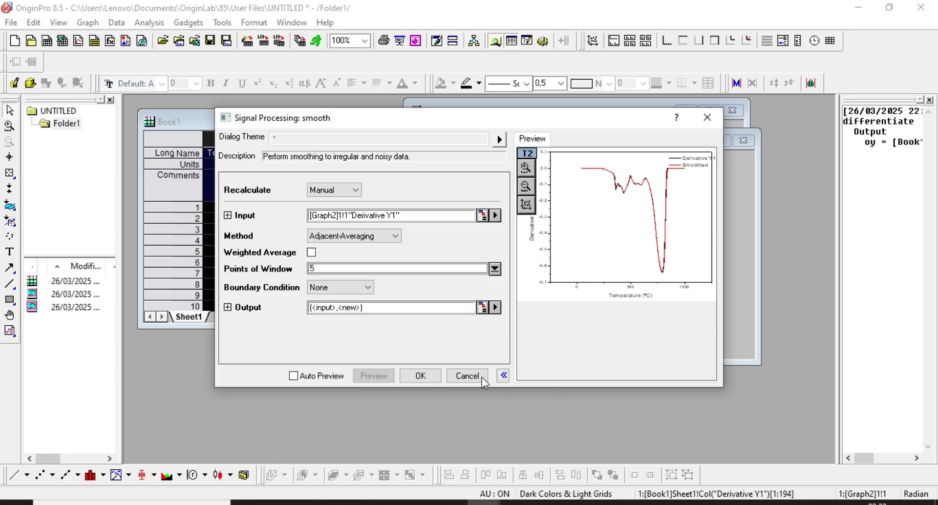
pyautogui.click(420, 375)
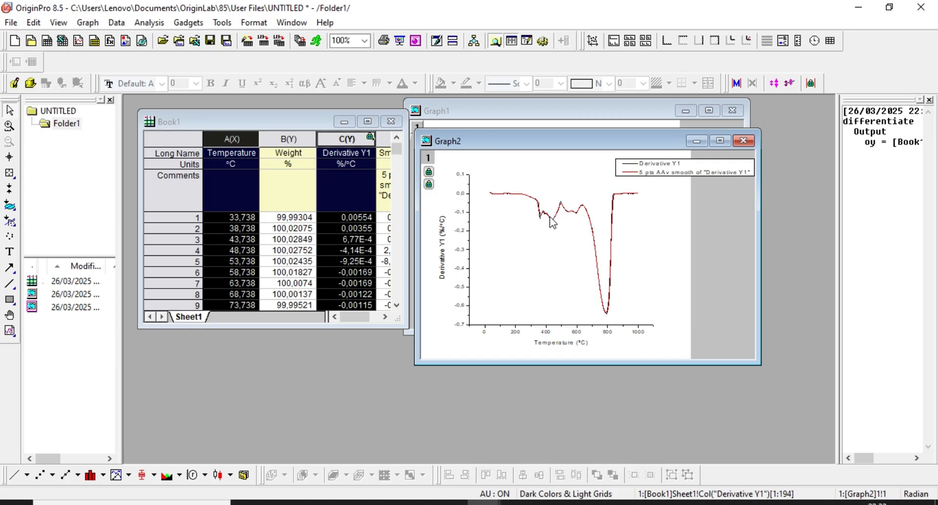
# Rename the smoothed data column D in Book1 to the long name Derivative.
pyautogui.moveTo(356, 317); pyautogui.dragTo(366, 318)
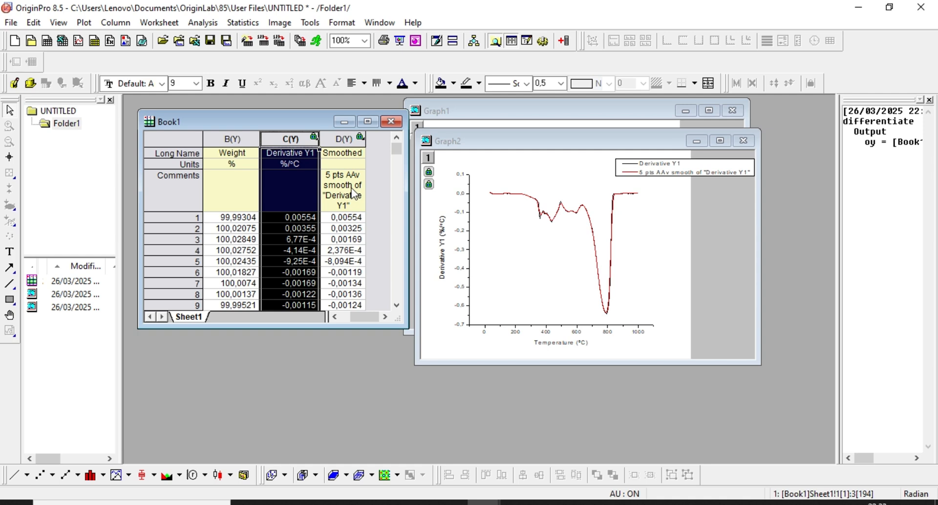
pyautogui.click(337, 155)
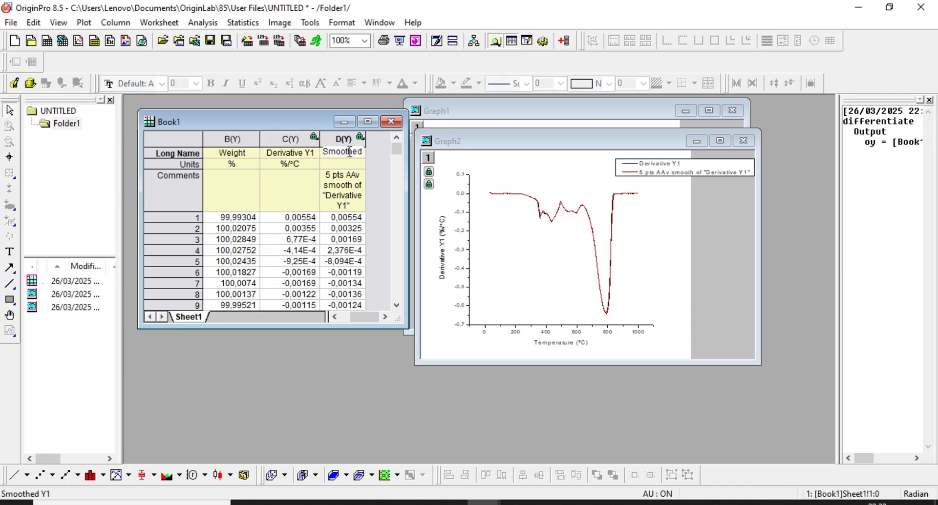
pyautogui.doubleClick(350, 153)
pyautogui.write('Derivative')
pyautogui.click(365, 155)
pyautogui.press('BackSpace')
pyautogui.press('BackSpace')
# Copy the %/°C units of column C into the units cell of column D.
pyautogui.click(308, 162)
pyautogui.rightClick(308, 162)
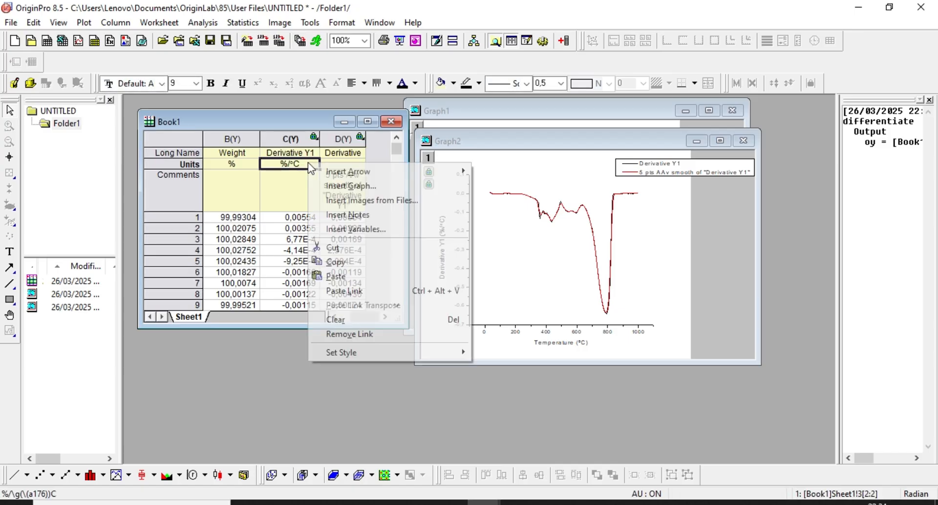
pyautogui.click(335, 261)
pyautogui.click(344, 161)
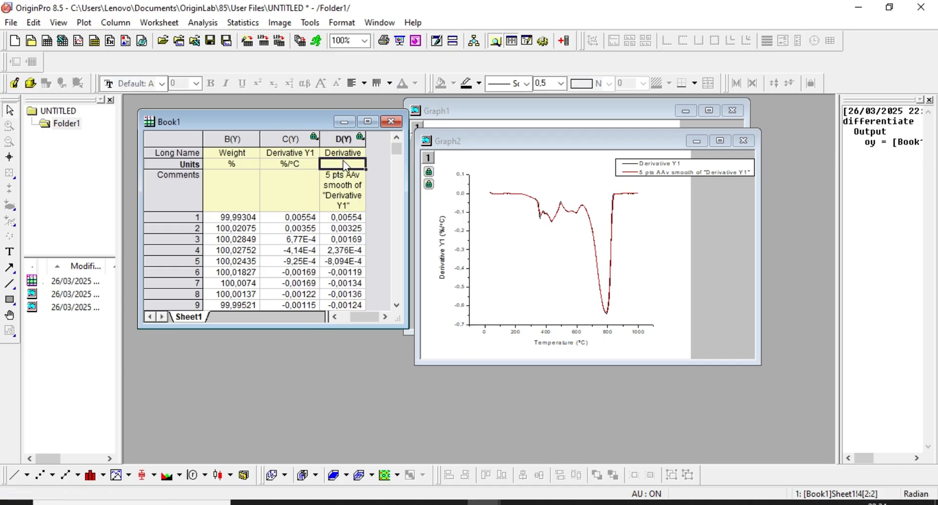
pyautogui.rightClick(343, 161)
pyautogui.click(371, 276)
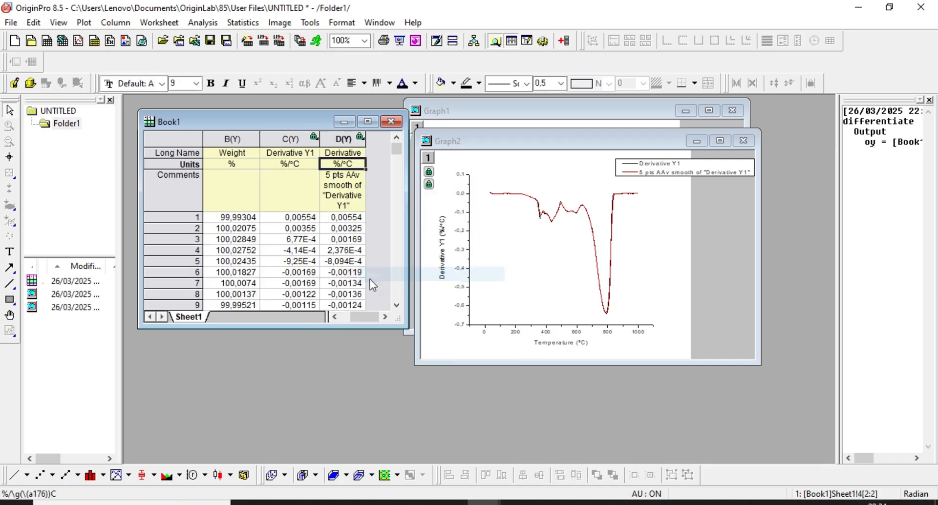
# Clear the smoothing comment from column D and enlarge the Book1 window slightly.
pyautogui.doubleClick(342, 182)
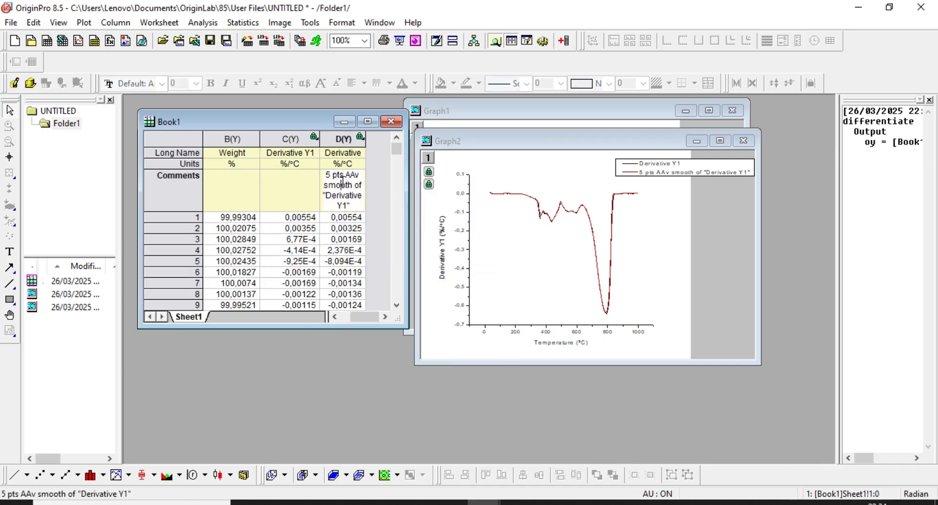
pyautogui.moveTo(324, 174); pyautogui.dragTo(360, 210)
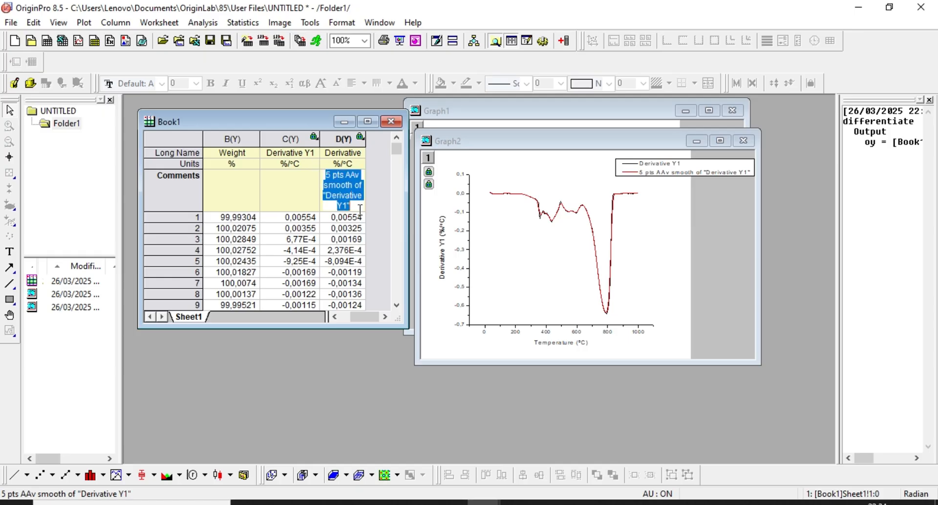
pyautogui.press('BackSpace')
pyautogui.moveTo(409, 328); pyautogui.dragTo(428, 346)
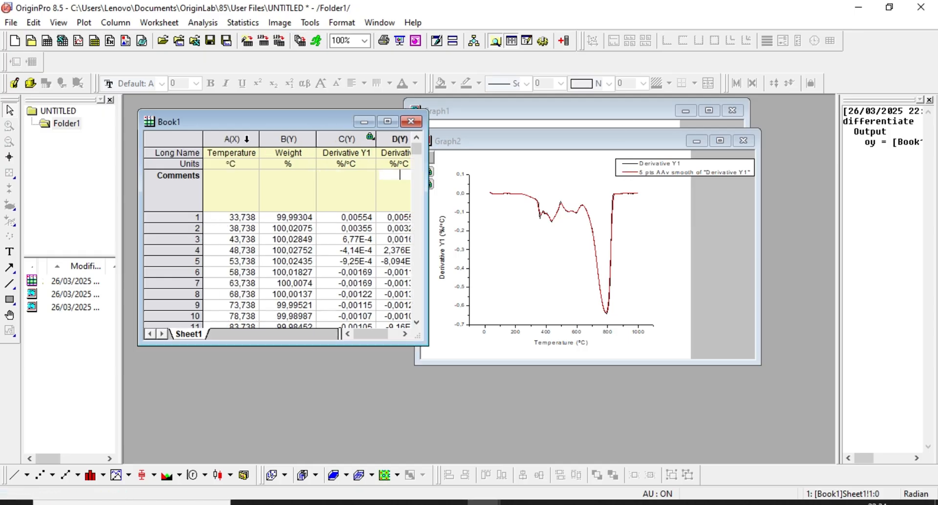
# Plot the smoothed Derivative column against Temperature as a line graph, and move it and Graph2 away from the workbook.
pyautogui.click(246, 139)
pyautogui.click(247, 140)
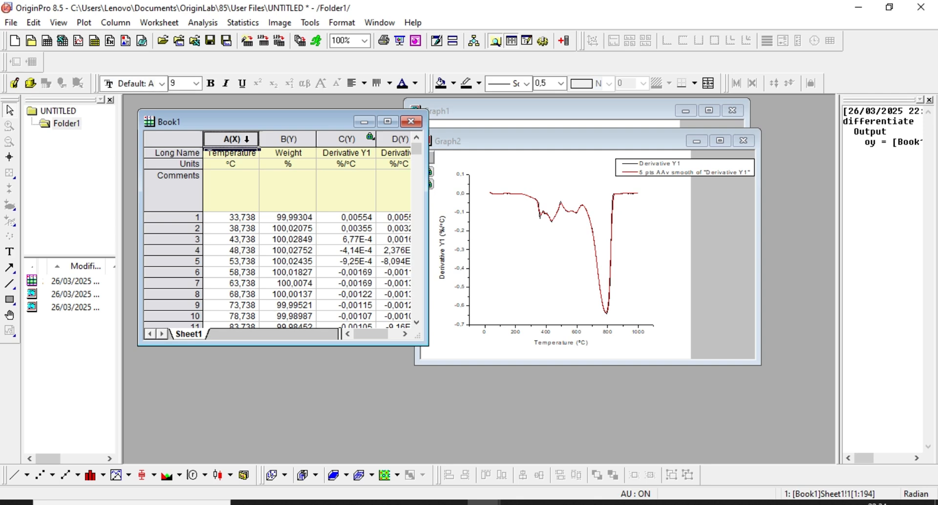
pyautogui.click(399, 137)
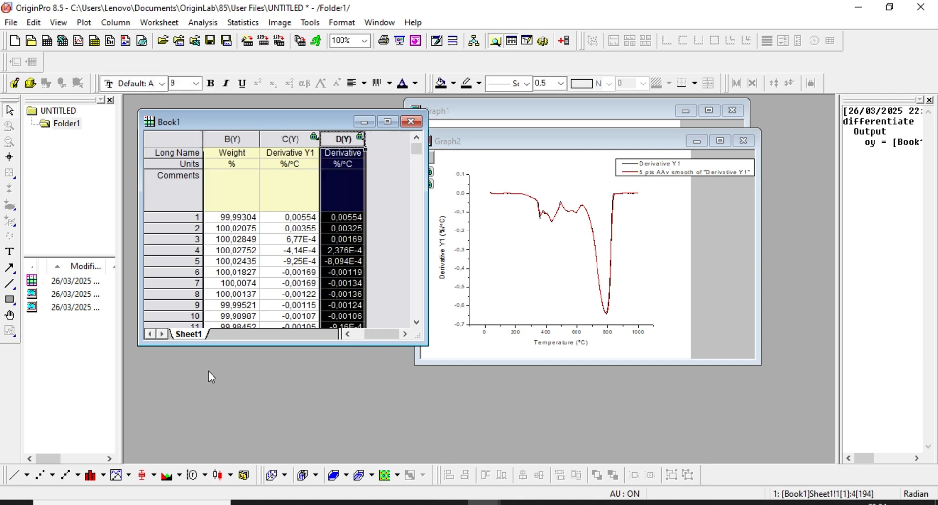
pyautogui.click(16, 479)
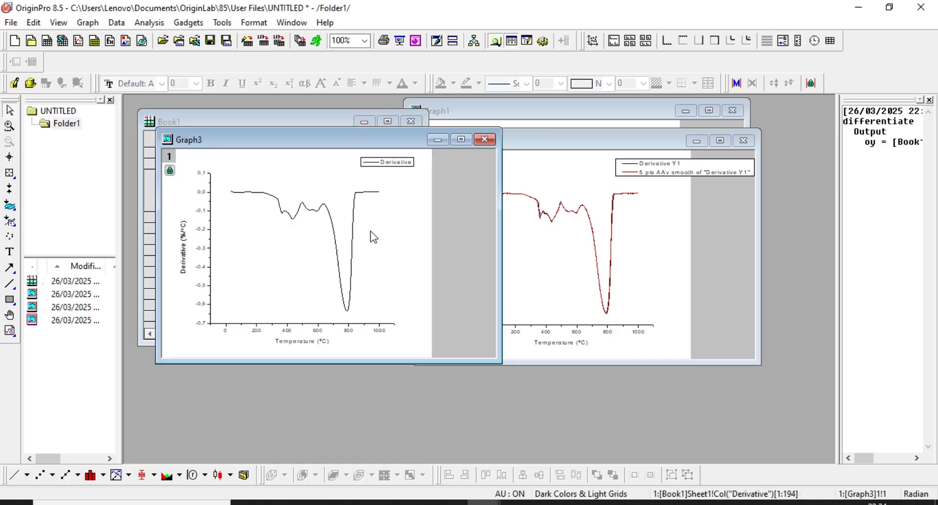
pyautogui.moveTo(299, 137); pyautogui.dragTo(360, 195)
pyautogui.moveTo(538, 146); pyautogui.dragTo(633, 210)
pyautogui.click(367, 195)
pyautogui.moveTo(367, 195); pyautogui.dragTo(512, 204)
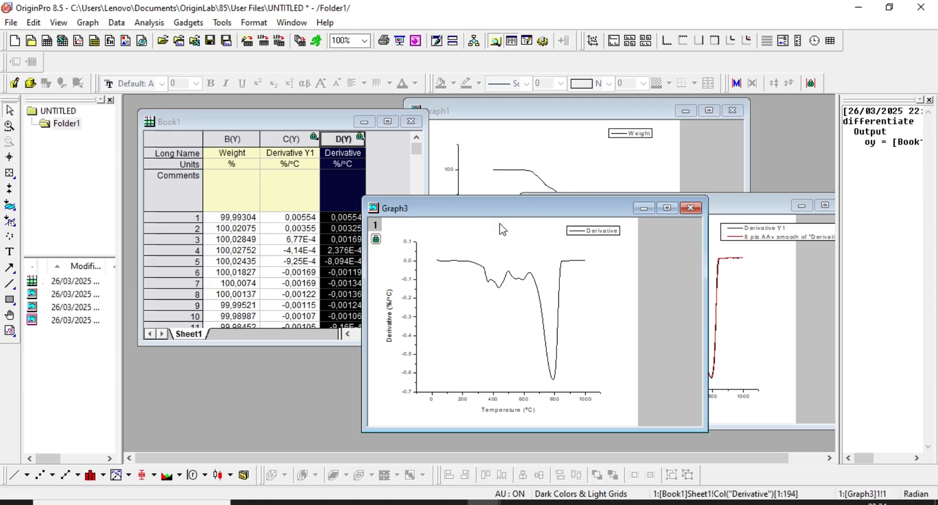
# Widen Book1 to show all columns, plot Weight and smoothed Derivative against Temperature as a Double-Y graph, and maximize that graph.
pyautogui.click(380, 147)
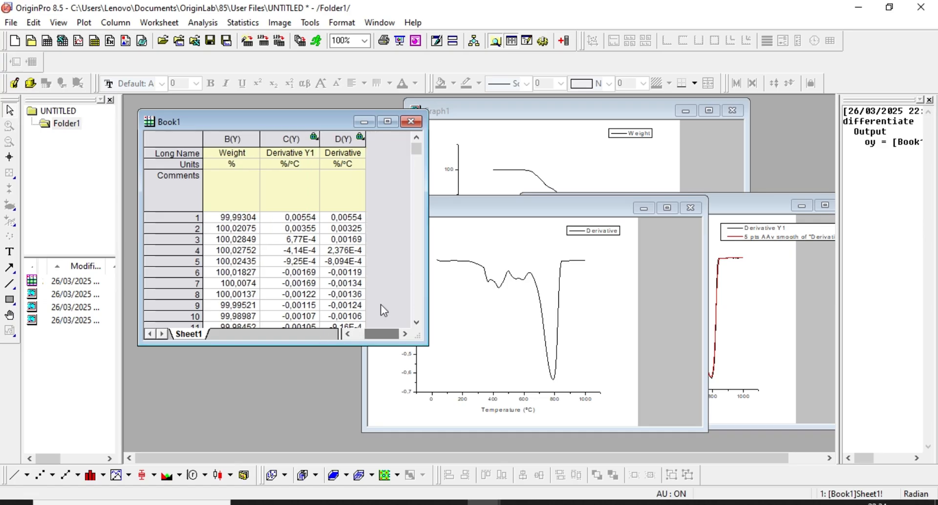
pyautogui.moveTo(429, 245); pyautogui.dragTo(534, 230)
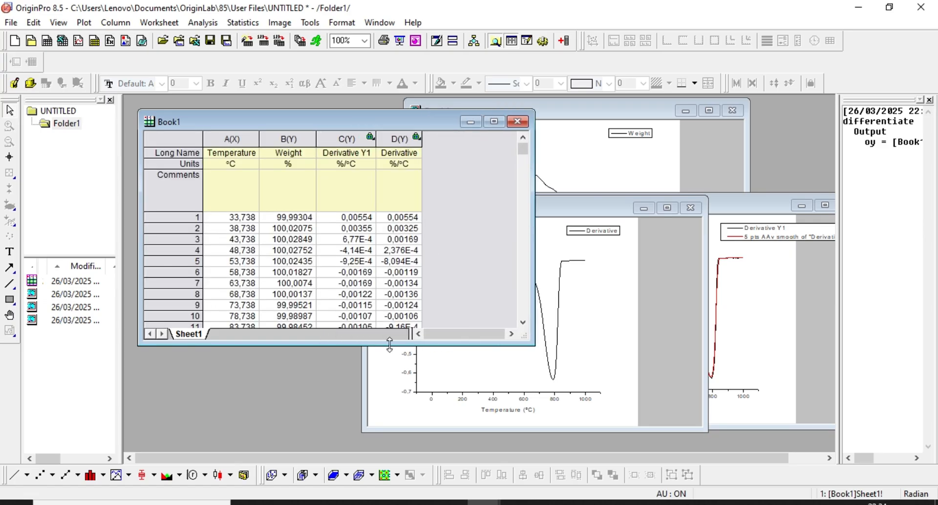
pyautogui.click(242, 138)
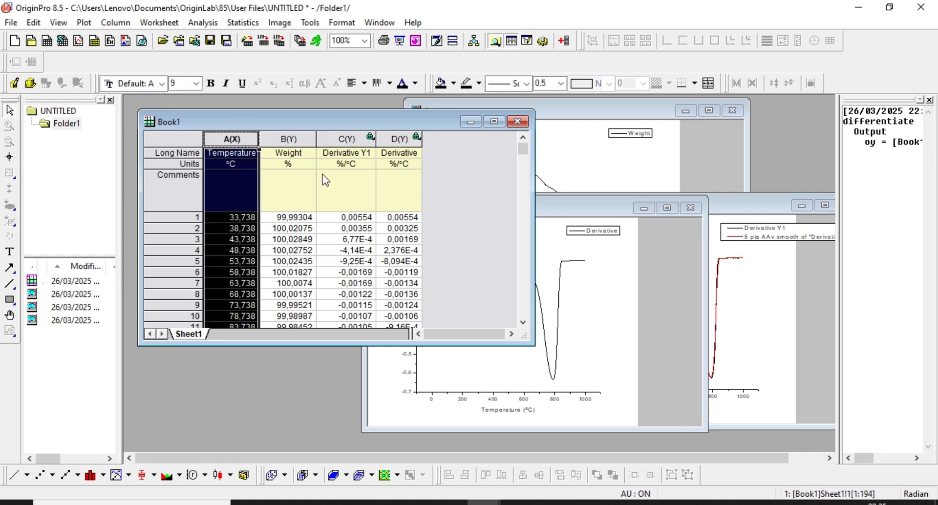
pyautogui.keyDown('shift'); pyautogui.click(302, 137); pyautogui.keyUp('shift')
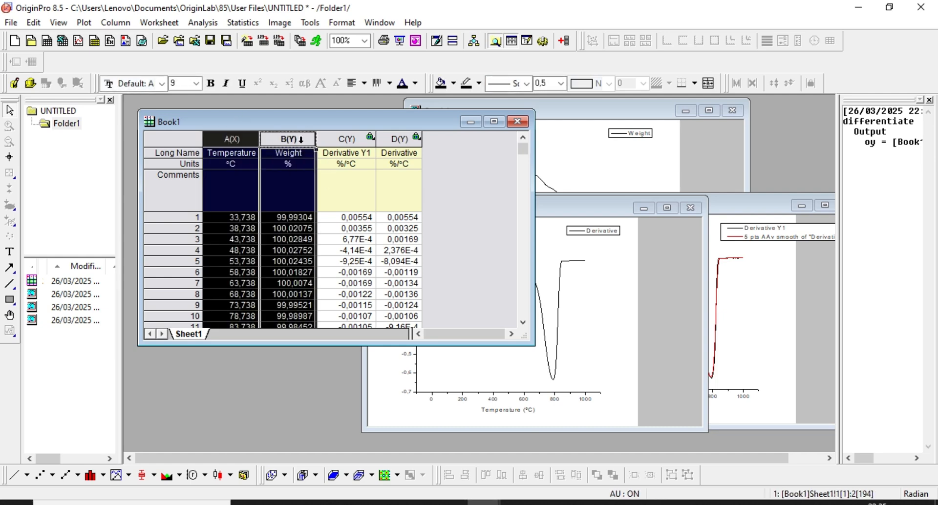
pyautogui.keyDown('ctrl'); pyautogui.click(397, 137); pyautogui.keyUp('ctrl')
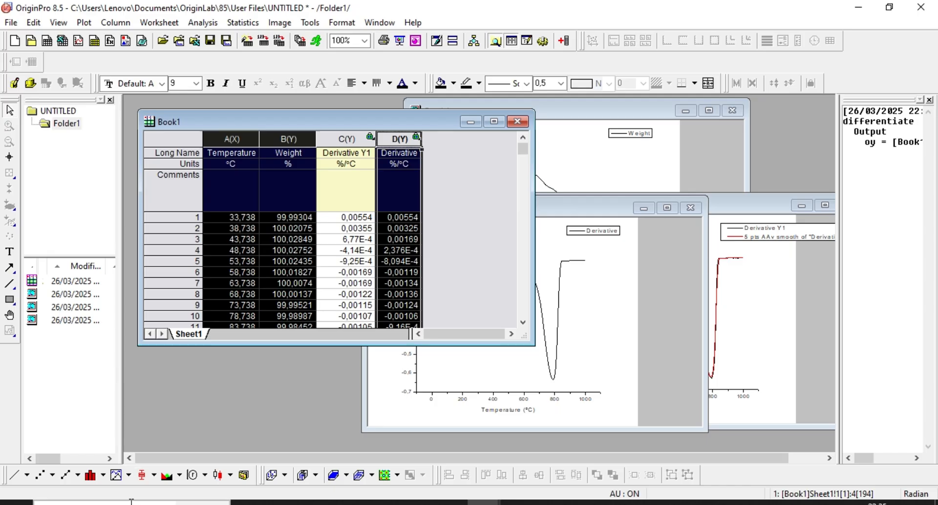
pyautogui.click(128, 475)
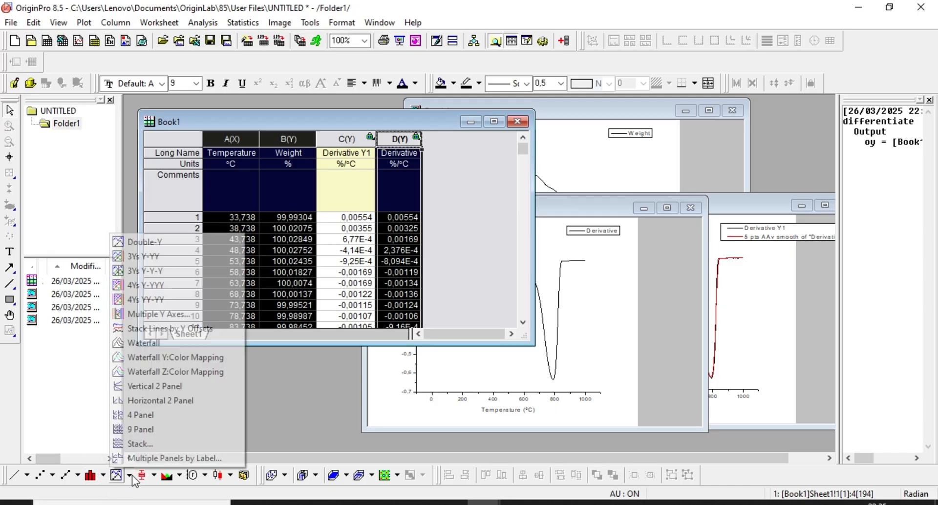
pyautogui.click(157, 245)
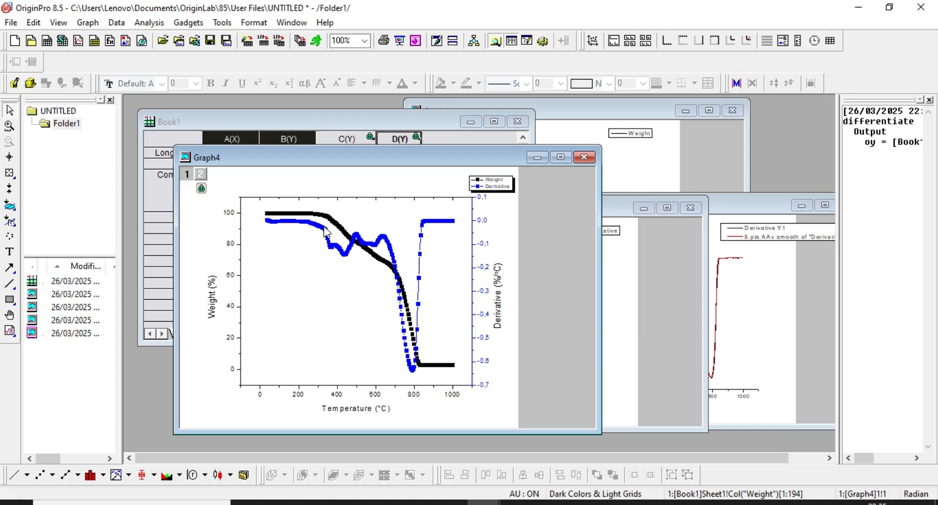
pyautogui.click(561, 158)
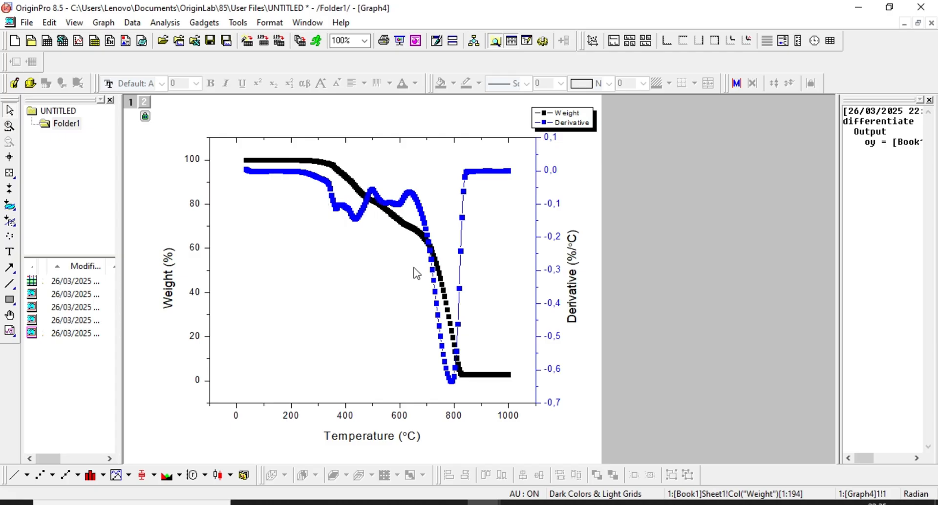
# Change the Weight curve in the Double-Y graph to a plain line plot and select the Derivative curve.
pyautogui.click(364, 215)
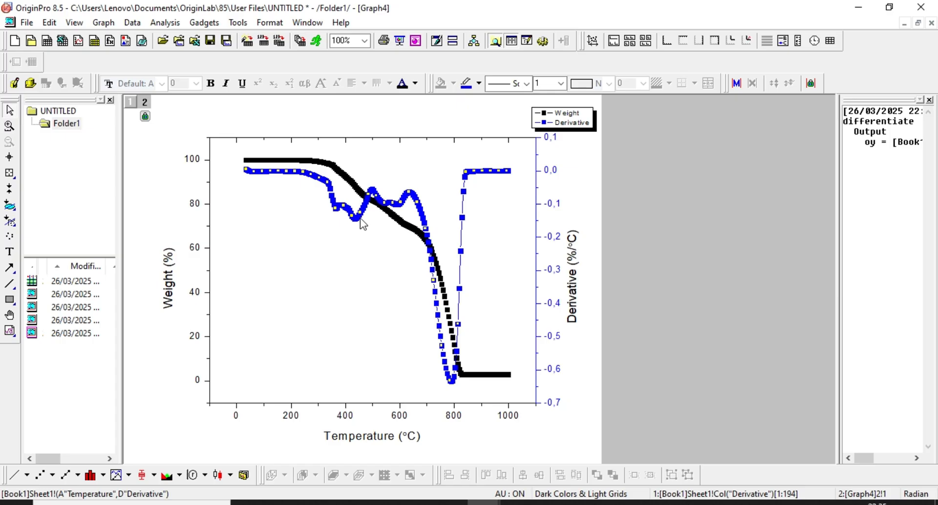
pyautogui.click(345, 176)
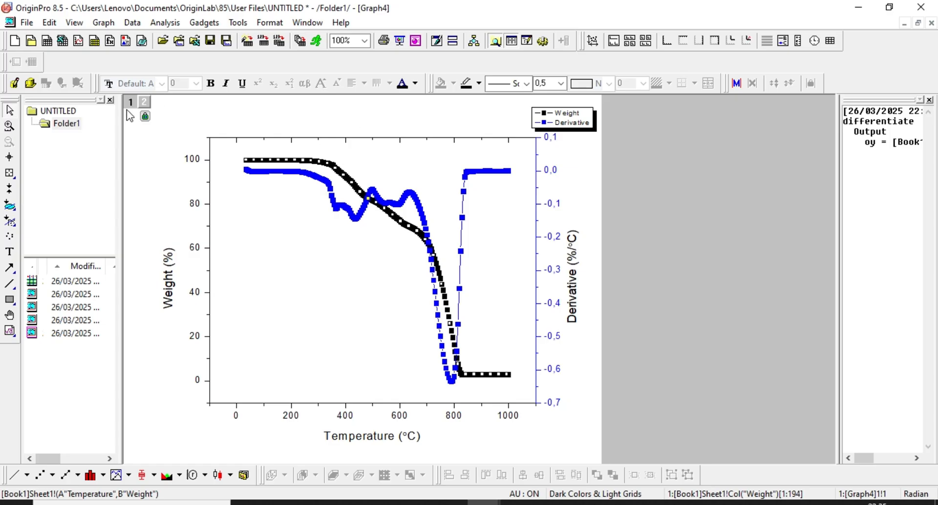
pyautogui.click(314, 179)
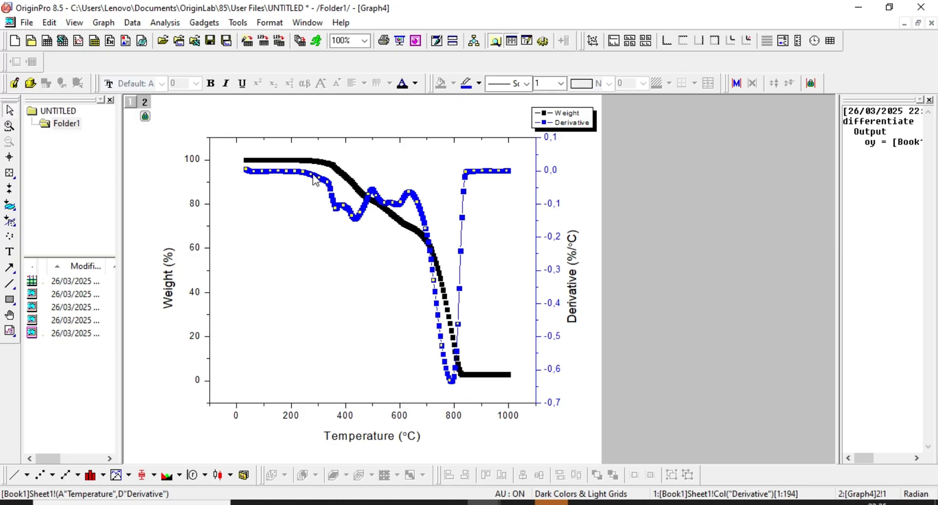
pyautogui.click(131, 102)
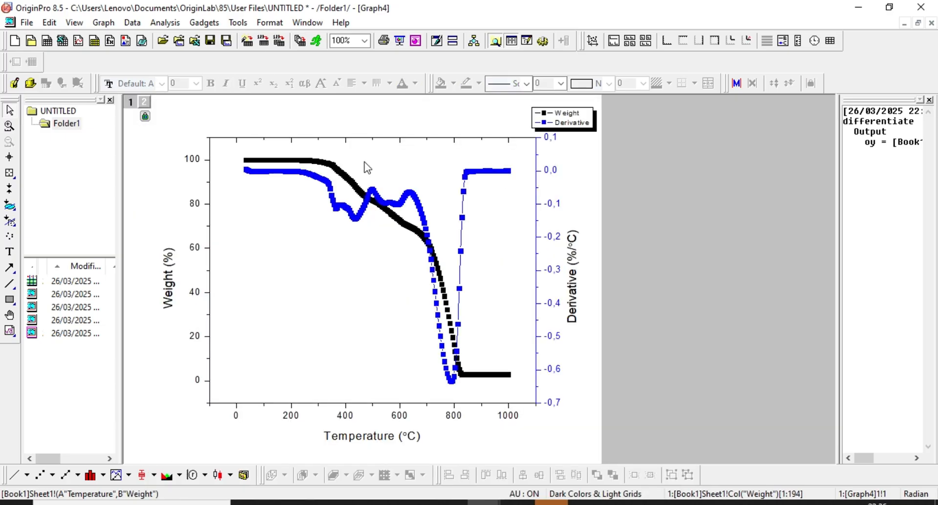
pyautogui.rightClick(351, 177)
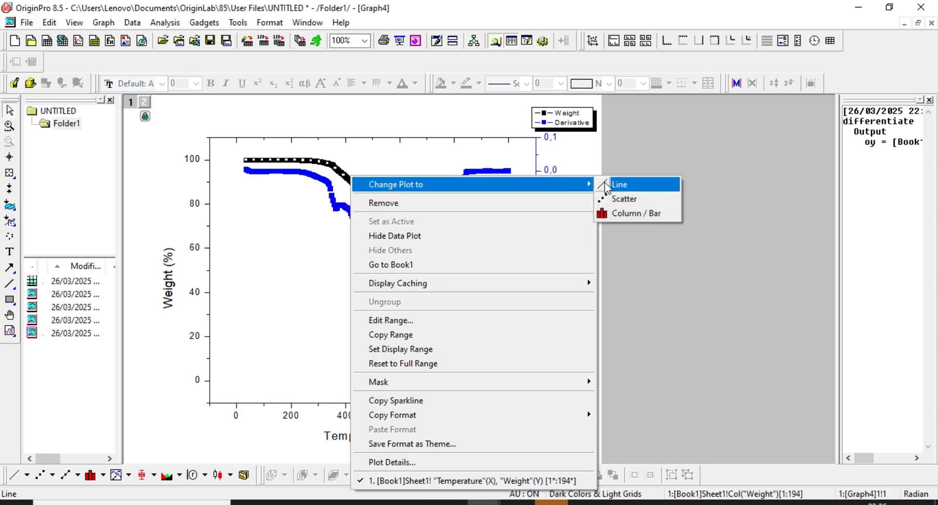
pyautogui.click(606, 184)
pyautogui.click(366, 196)
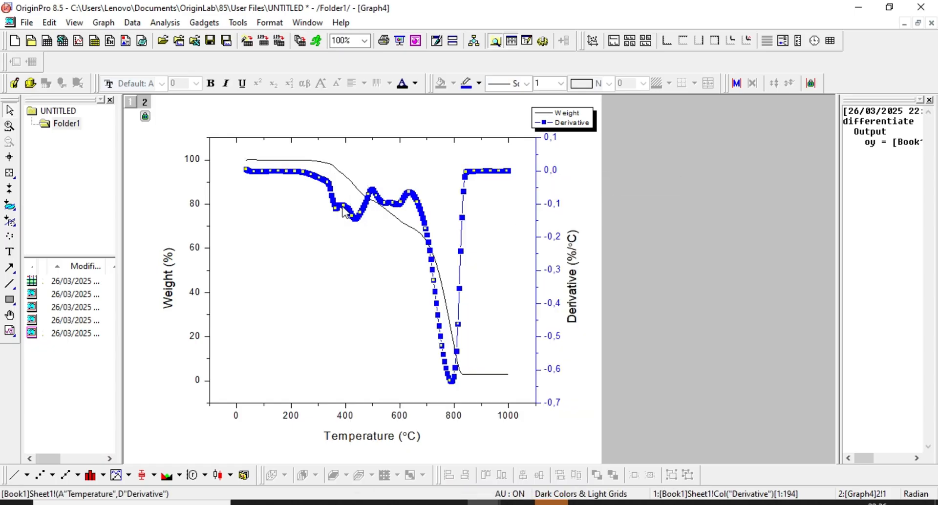
# Change the Derivative curve in the Double-Y graph to a plain line plot.
pyautogui.rightClick(365, 196)
pyautogui.moveTo(366, 196)
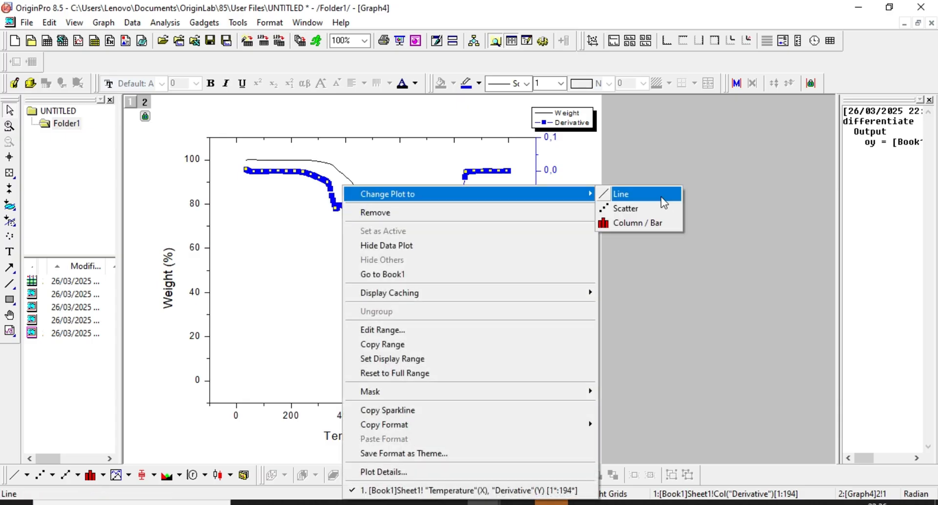
pyautogui.click(664, 203)
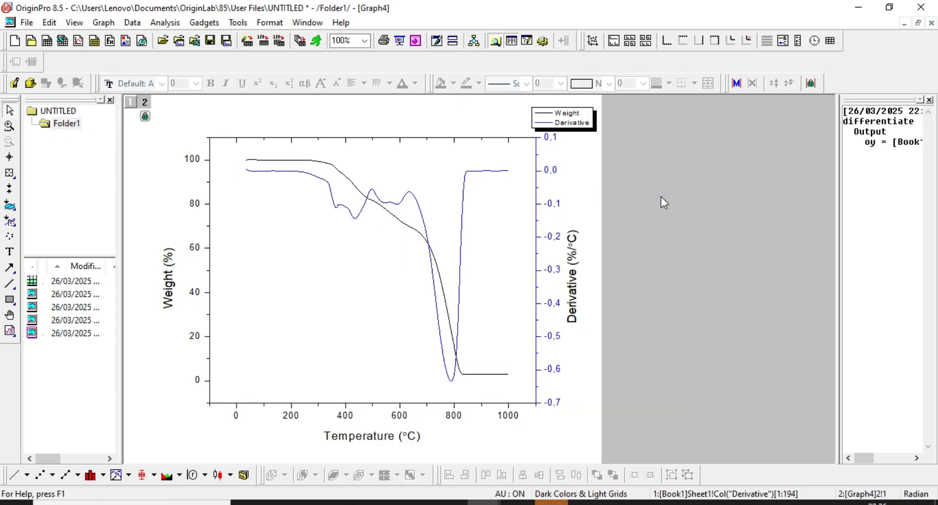
# Set the Weight curve's line width to 2 in its plot details.
pyautogui.click(338, 176)
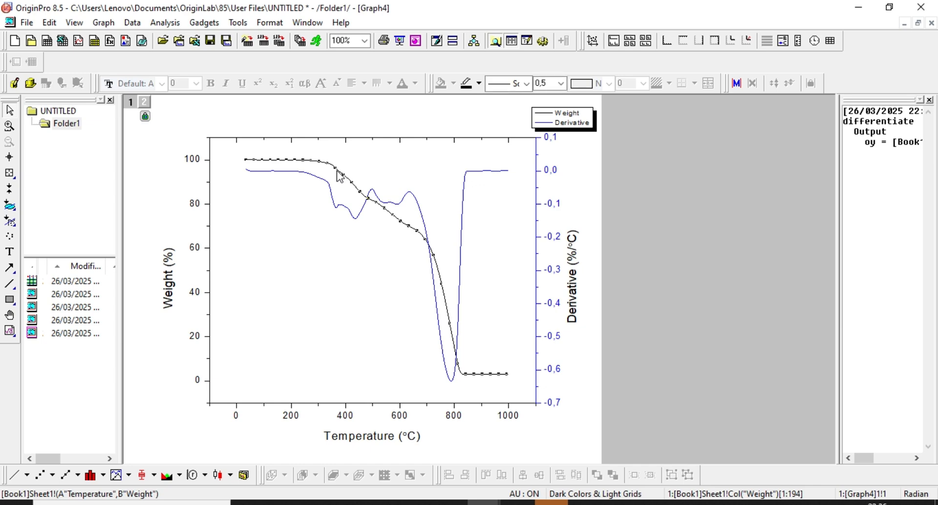
pyautogui.doubleClick(344, 178)
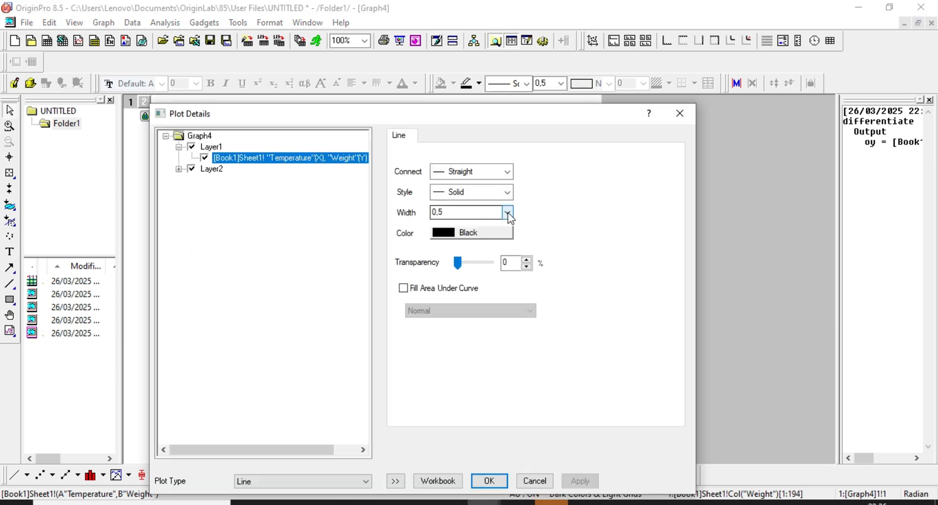
pyautogui.click(508, 212)
pyautogui.click(447, 256)
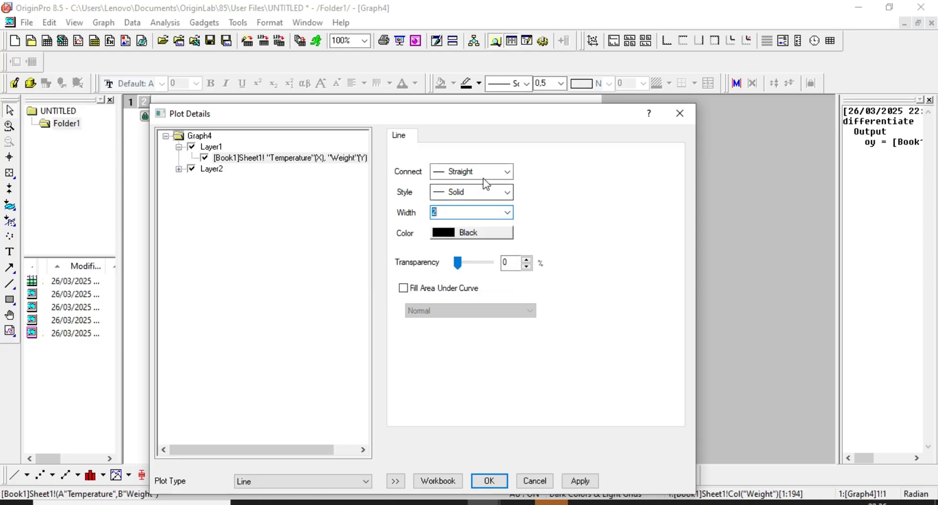
pyautogui.click(490, 481)
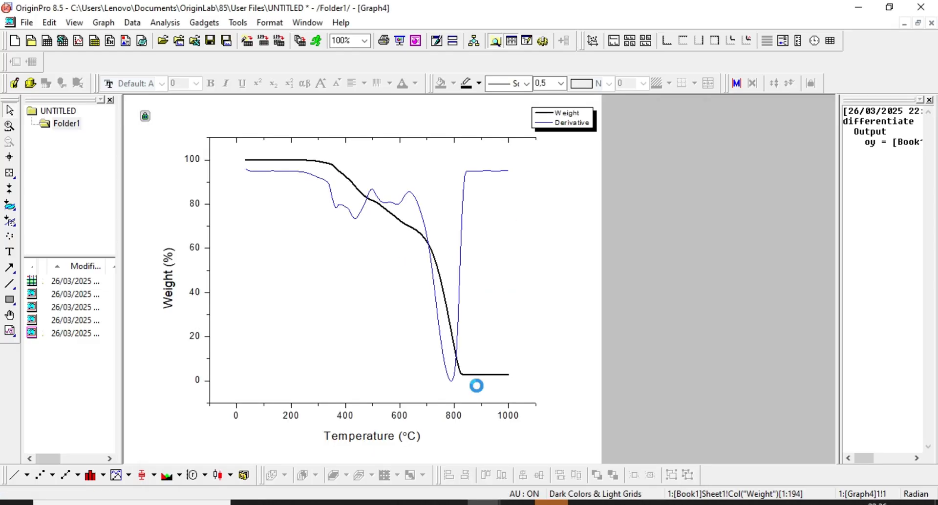
# Increase the Derivative curve's line width in its plot details so it is as thick as the Weight curve.
pyautogui.click(353, 218)
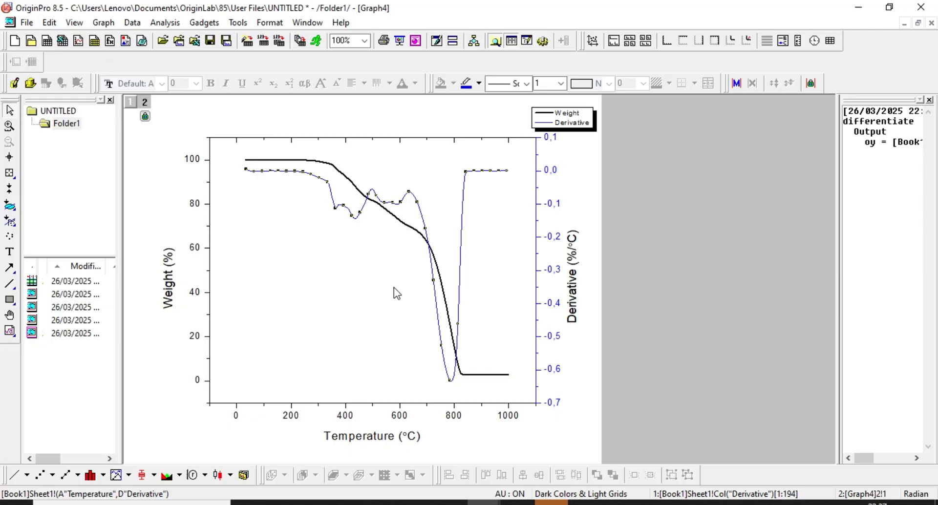
pyautogui.doubleClick(364, 212)
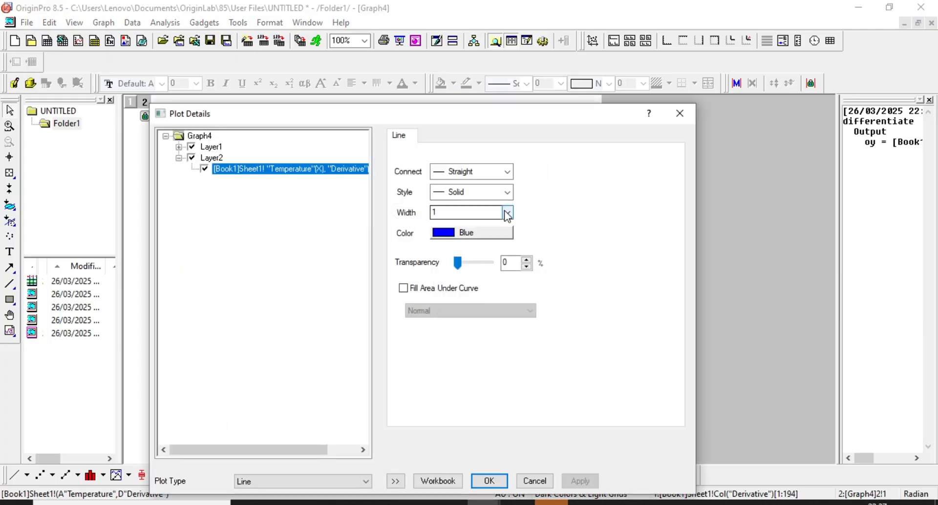
pyautogui.click(508, 214)
pyautogui.click(469, 264)
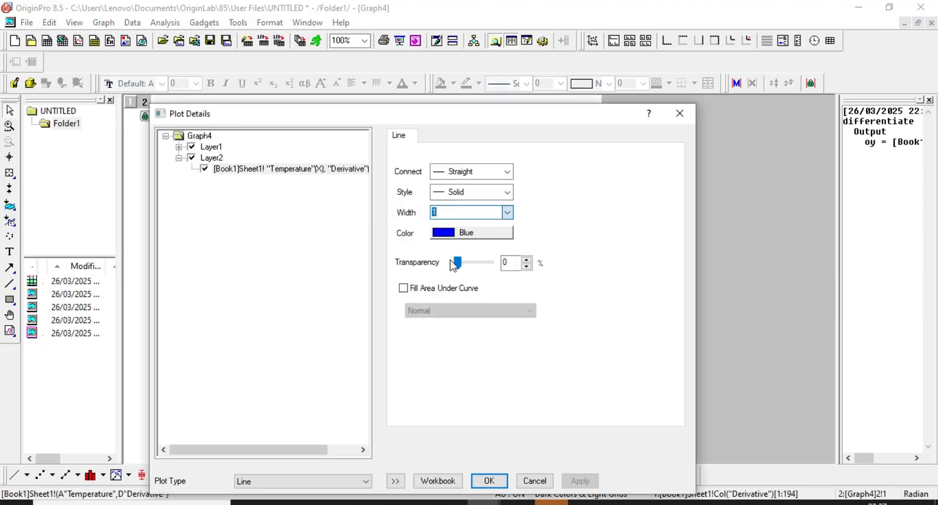
pyautogui.click(489, 481)
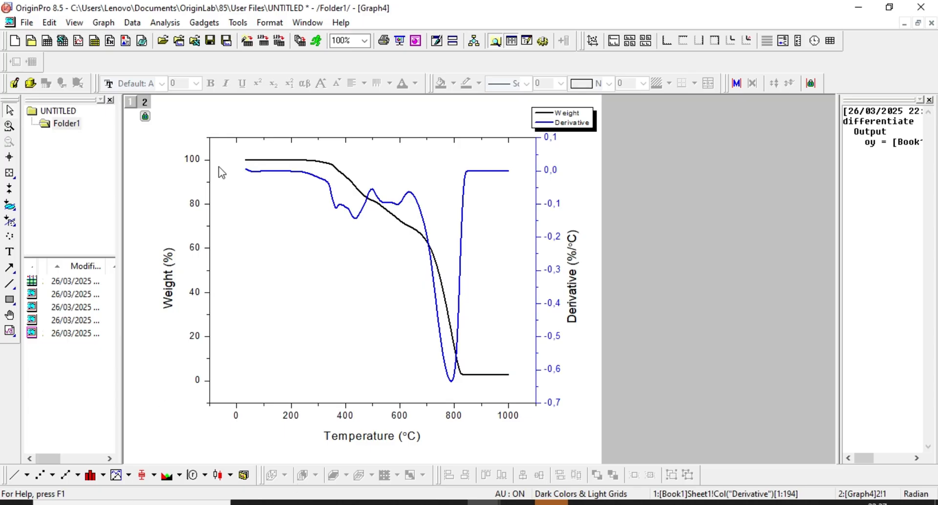
# Set the temperature axis scale to run from 0 to 1050.
pyautogui.click(237, 416)
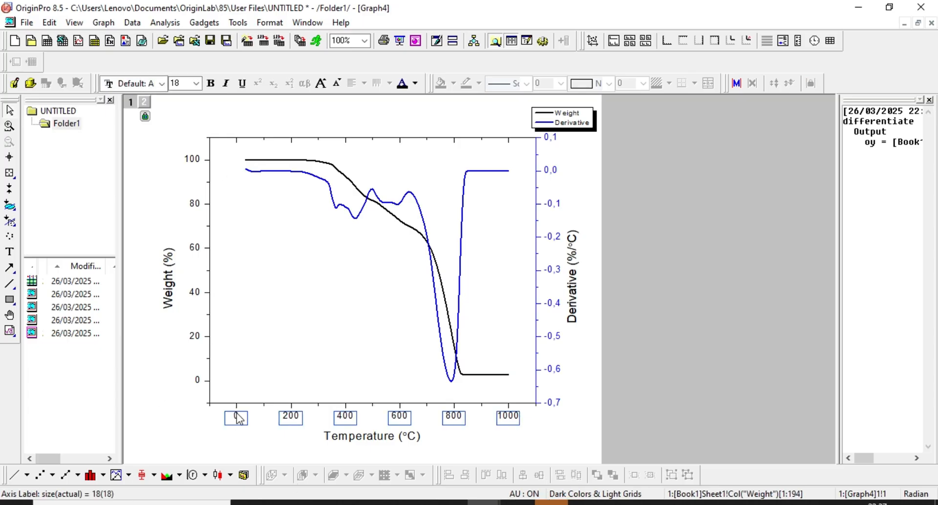
pyautogui.doubleClick(236, 415)
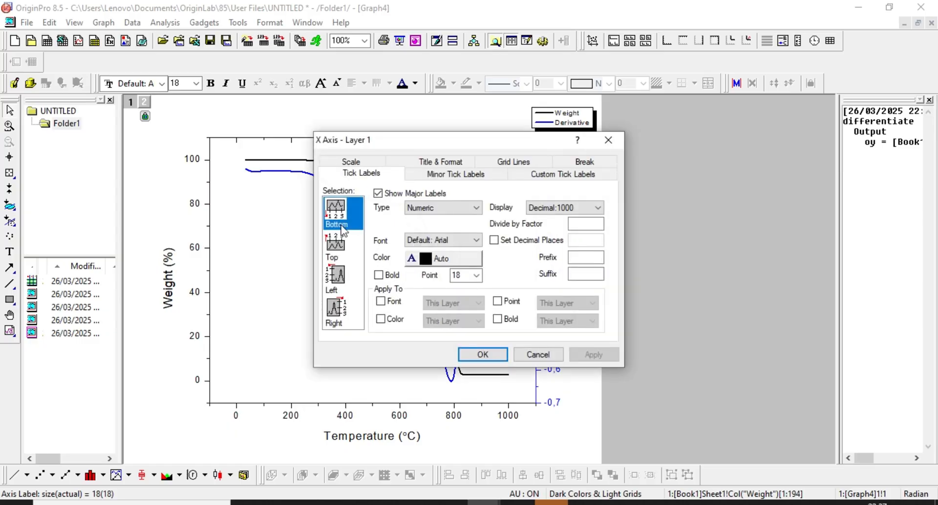
pyautogui.click(351, 162)
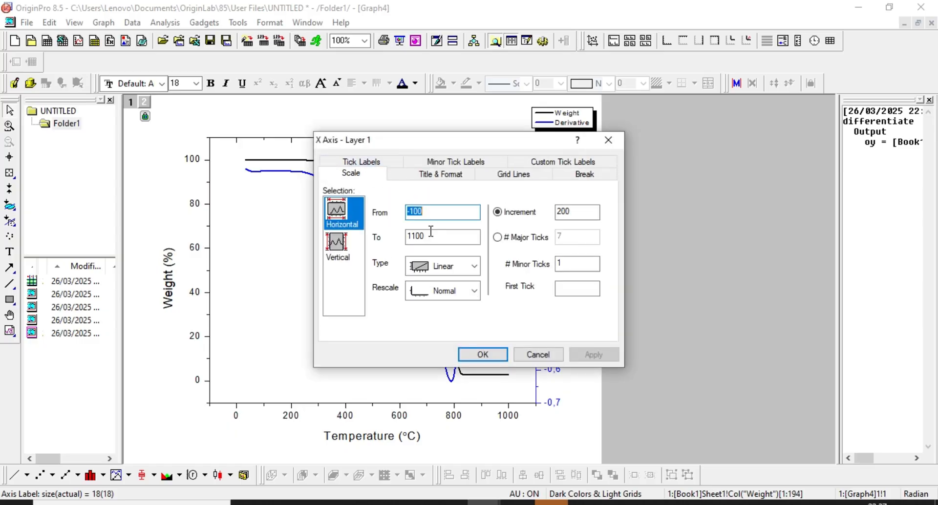
pyautogui.press('BackSpace')
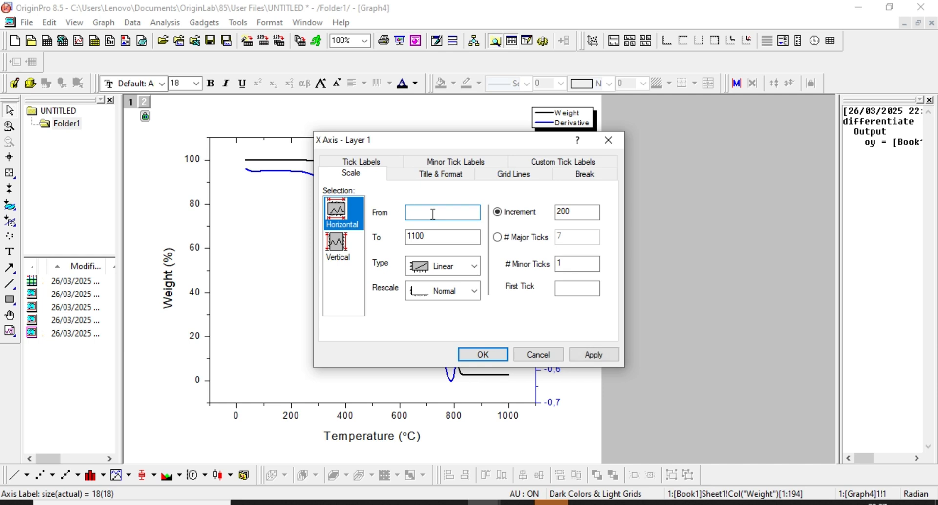
pyautogui.write('0')
pyautogui.click(429, 237)
pyautogui.press('BackSpace')
pyautogui.press('BackSpace')
pyautogui.press('BackSpace')
pyautogui.write('050')
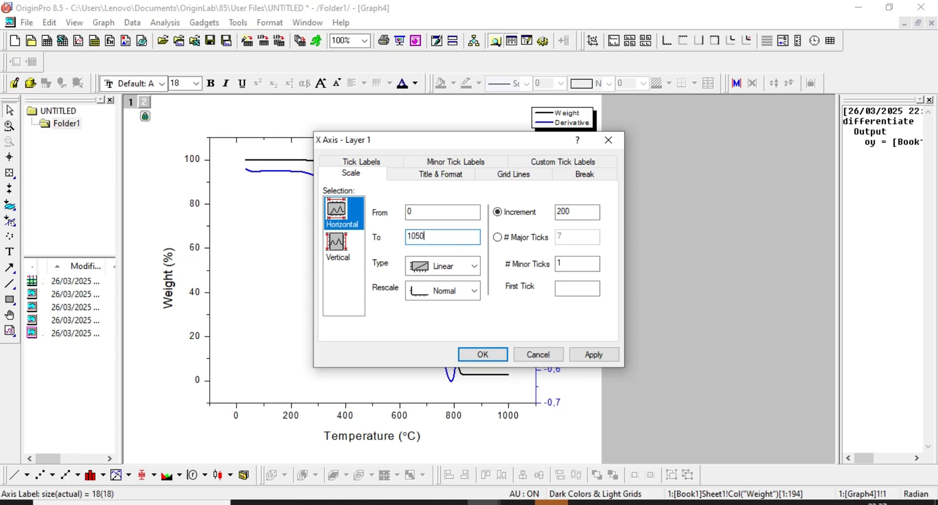
# Set the Weight axis scale to start from 0 and apply the axis changes.
pyautogui.click(343, 251)
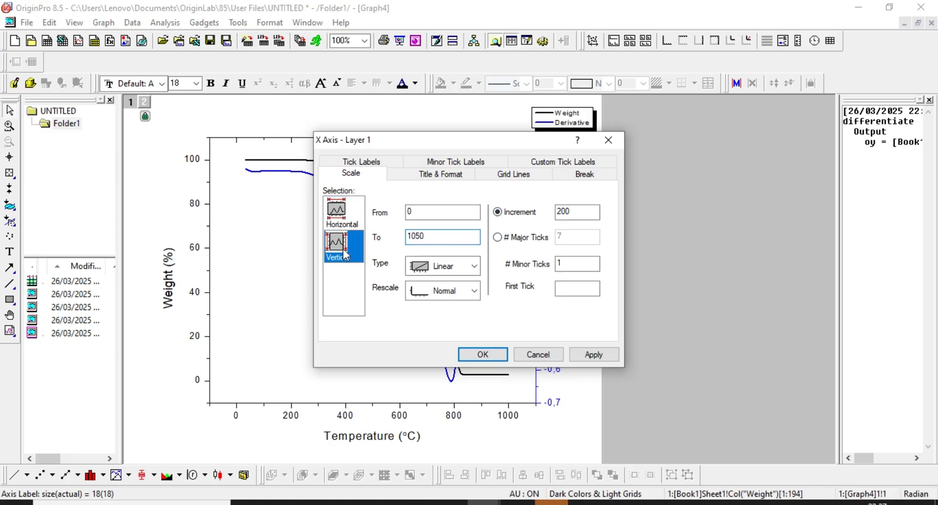
pyautogui.click(439, 211)
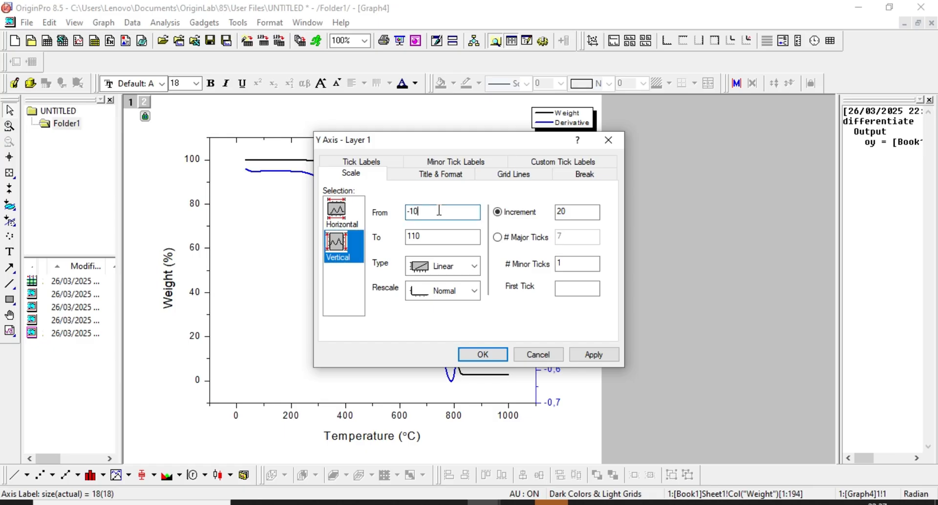
pyautogui.press('BackSpace')
pyautogui.press('BackSpace')
pyautogui.press('BackSpace')
pyautogui.write('0')
pyautogui.click(464, 354)
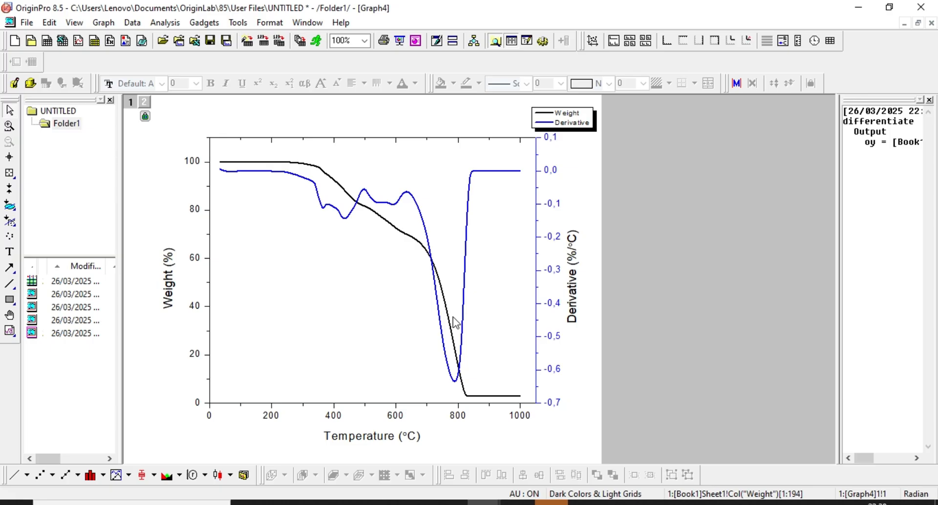
# Draw a straight horizontal line extending the initial plateau of the Weight curve past its first drop.
pyautogui.click(11, 284)
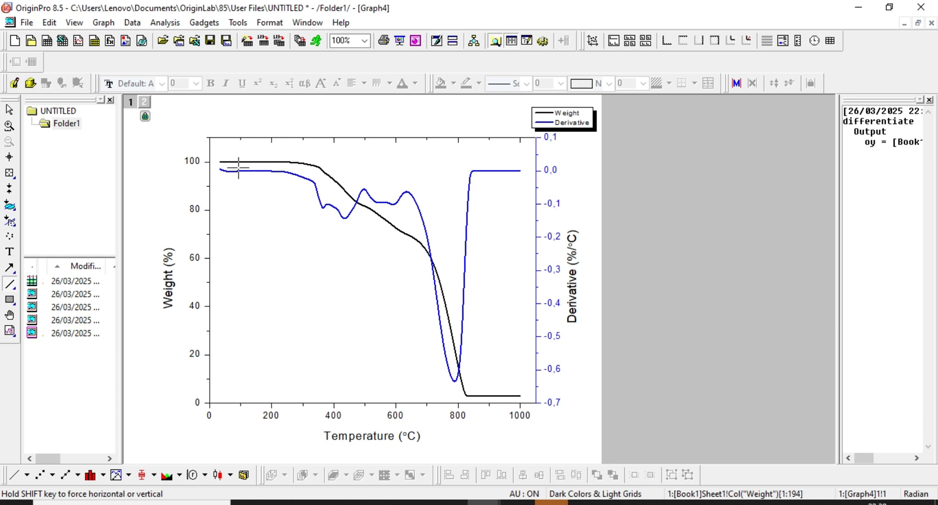
pyautogui.click(9, 315)
pyautogui.scroll(5, 301, 188)
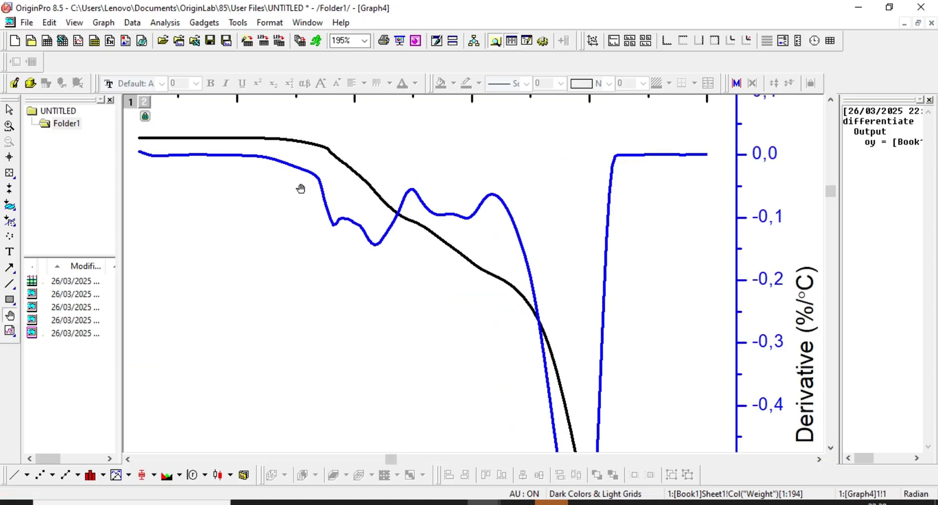
pyautogui.scroll(-1, 188, 296)
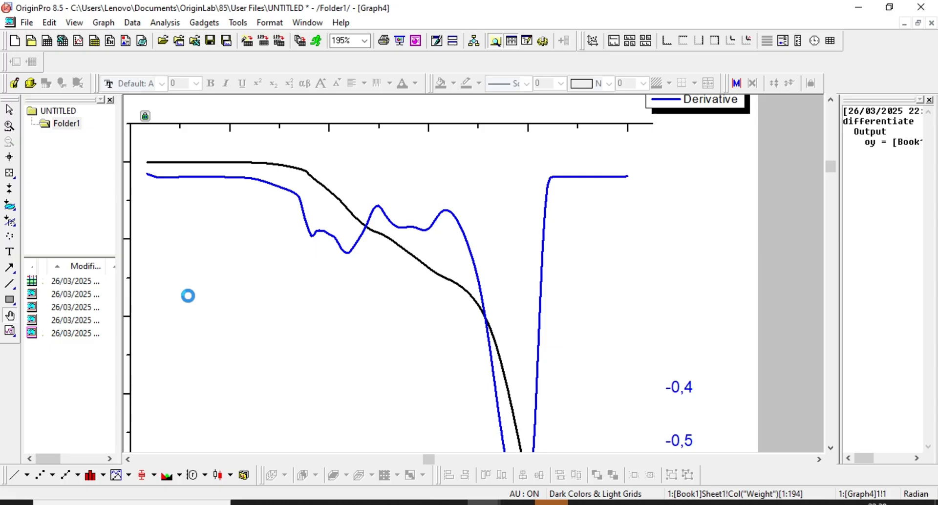
pyautogui.click(10, 284)
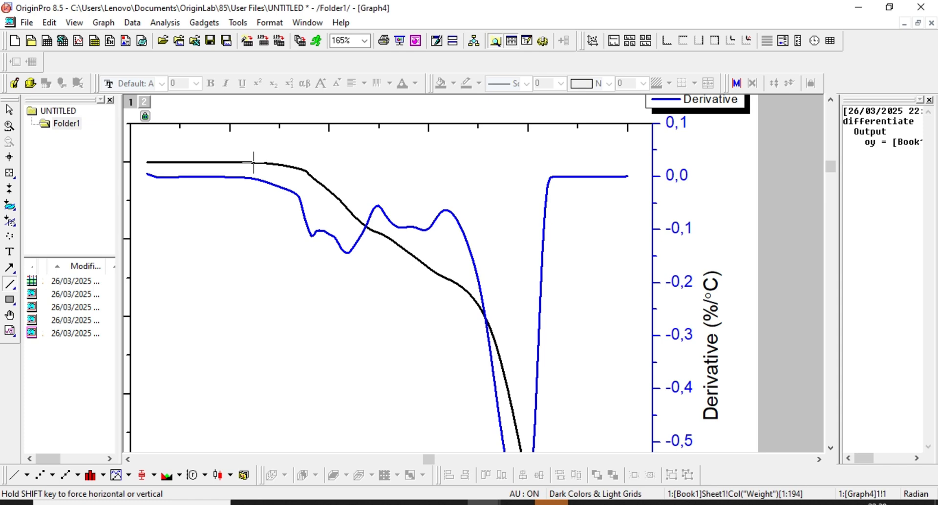
pyautogui.moveTo(253, 161); pyautogui.dragTo(496, 169)
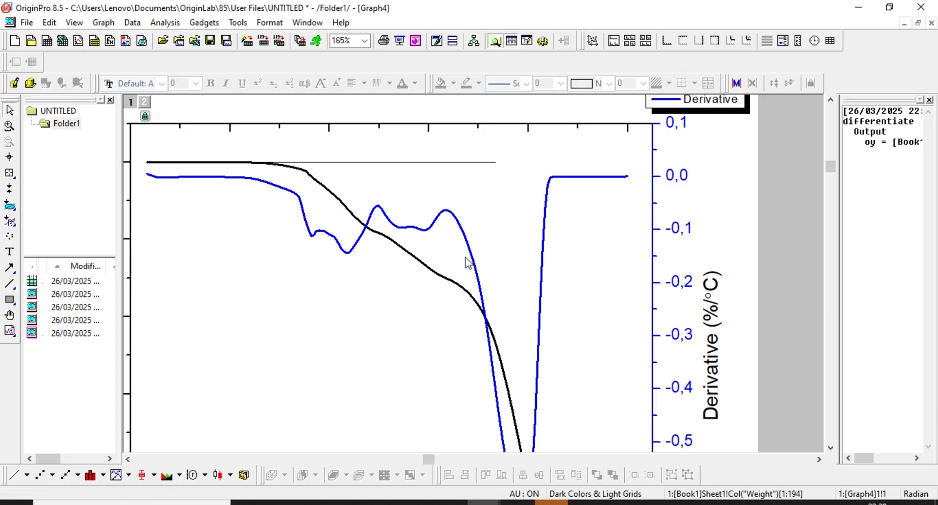
# Color the drawn horizontal line red and make this line style the default for new lines.
pyautogui.click(369, 162)
pyautogui.click(369, 162)
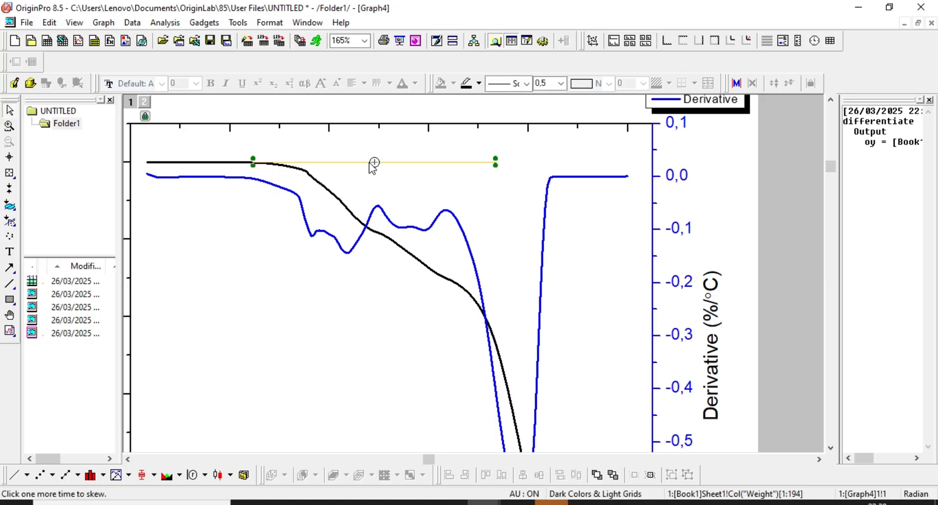
pyautogui.doubleClick(369, 164)
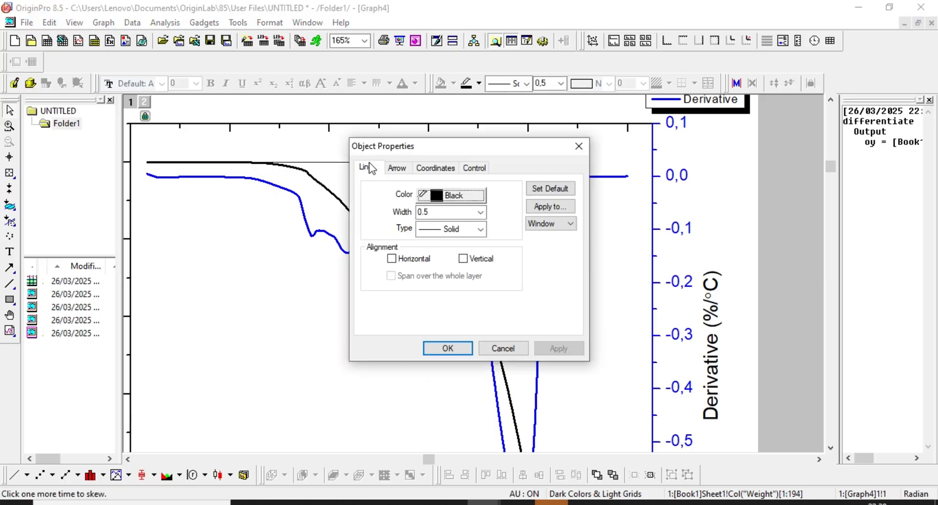
pyautogui.click(473, 200)
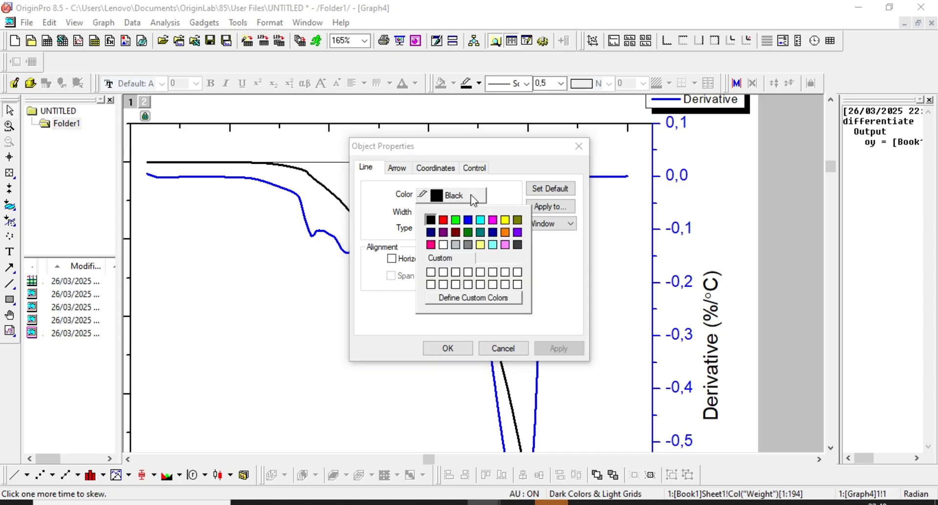
pyautogui.click(443, 220)
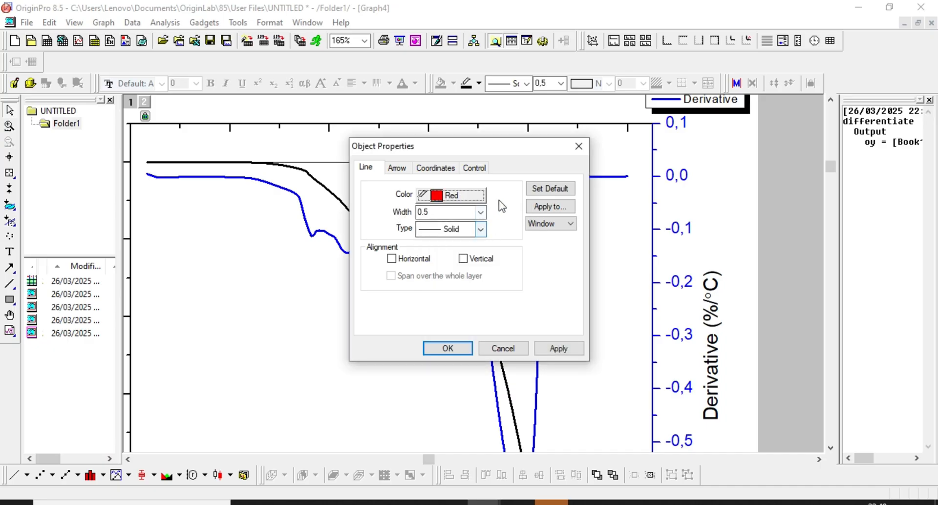
pyautogui.click(402, 169)
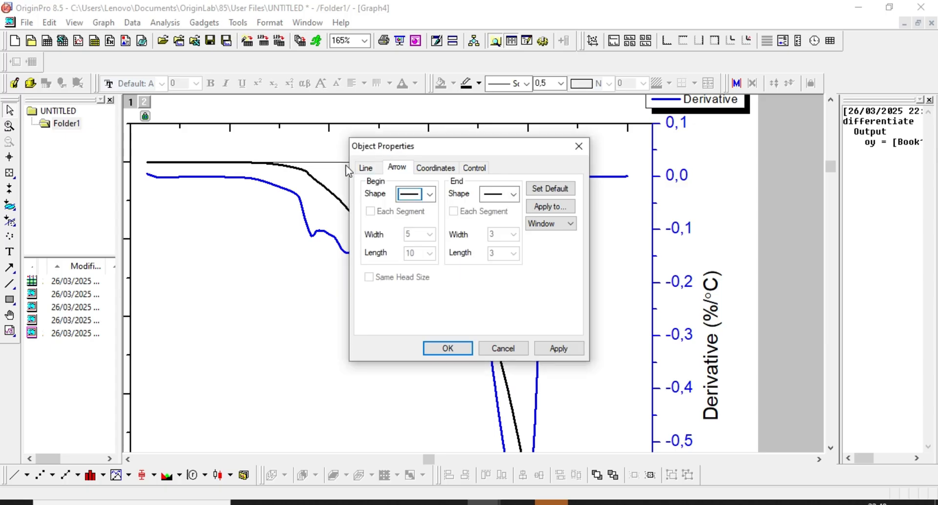
pyautogui.click(375, 170)
pyautogui.click(542, 194)
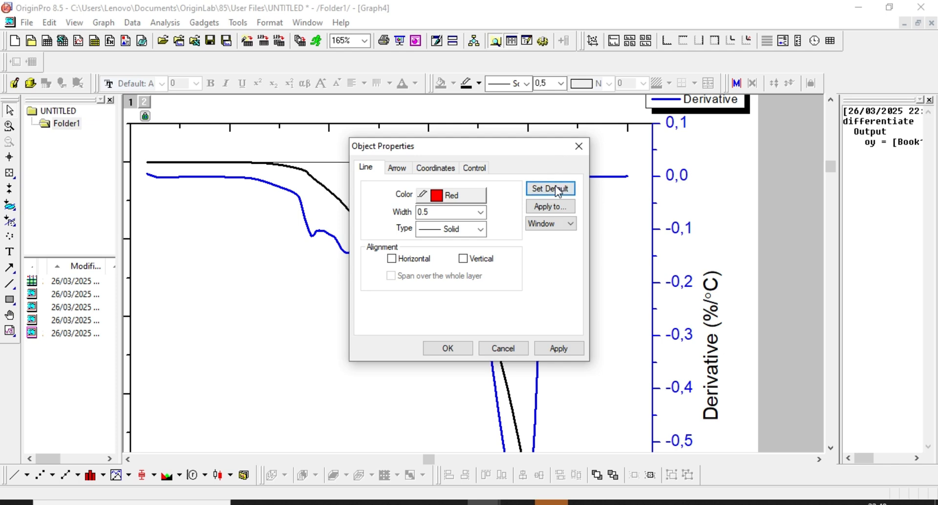
pyautogui.click(464, 348)
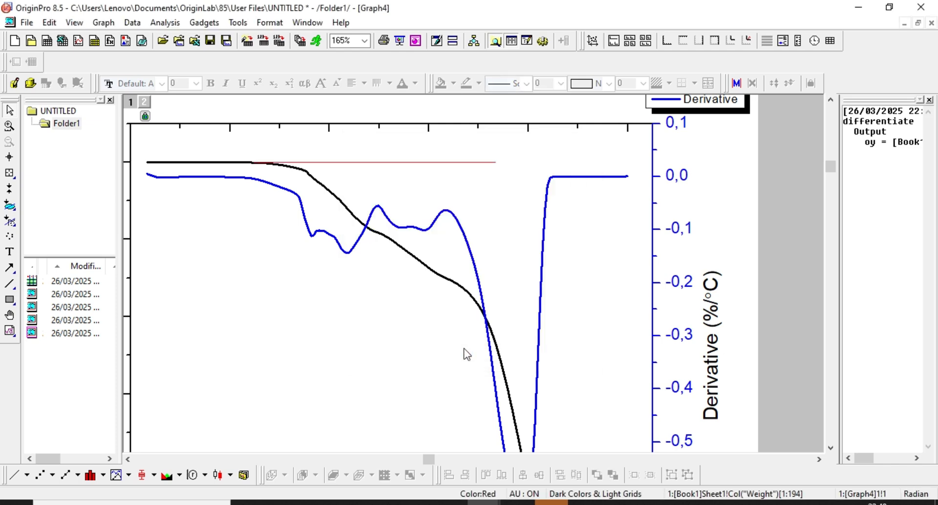
# Draw further red horizontal lines from the Weight curve, marking the levels where its mass-loss stages end.
pyautogui.click(11, 284)
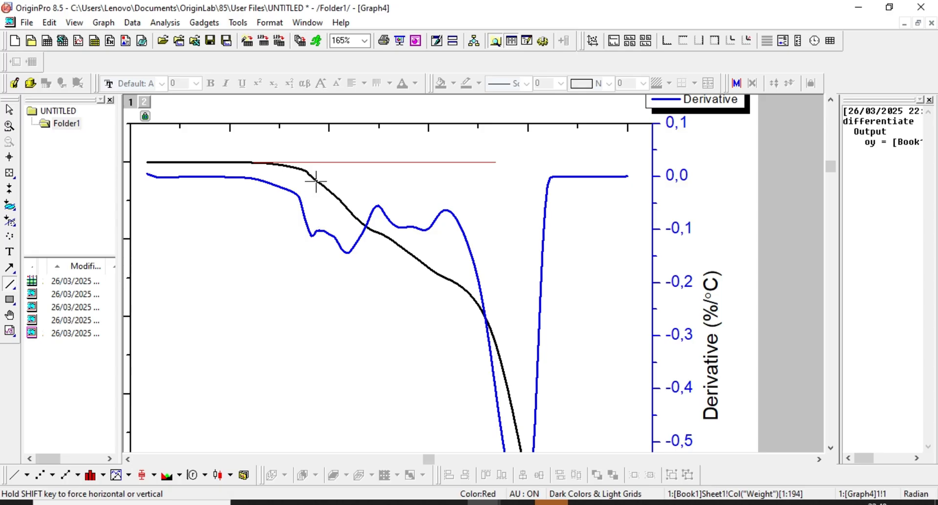
pyautogui.moveTo(316, 182); pyautogui.dragTo(501, 181)
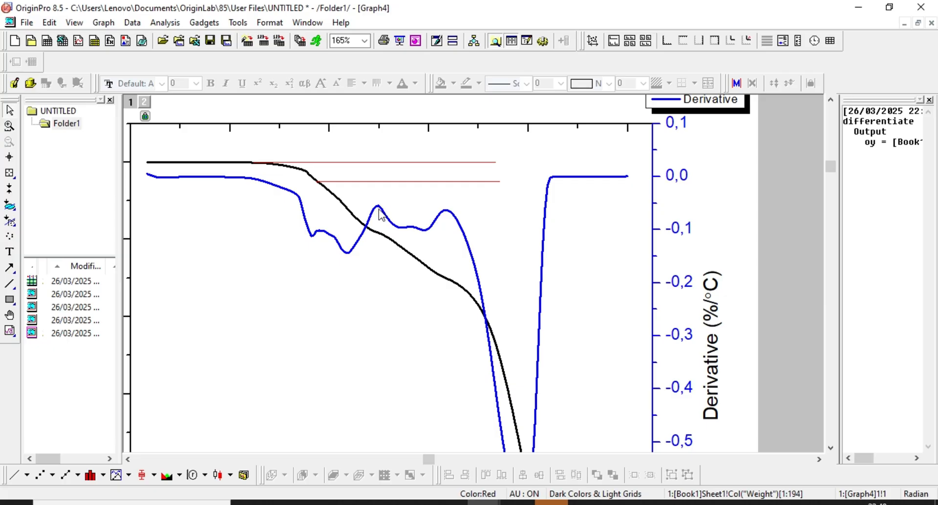
pyautogui.click(382, 238)
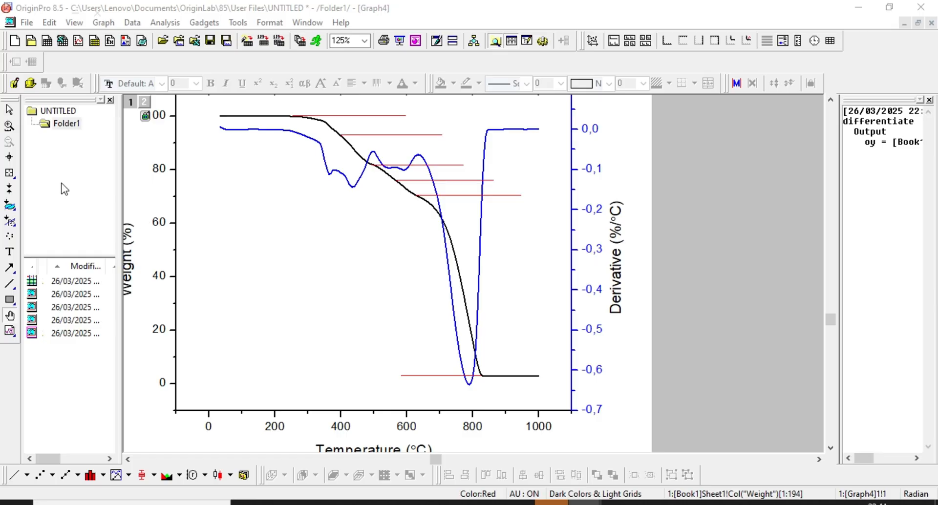
# Read the coordinates of the uppermost red line with the Screen Reader.
pyautogui.click(9, 157)
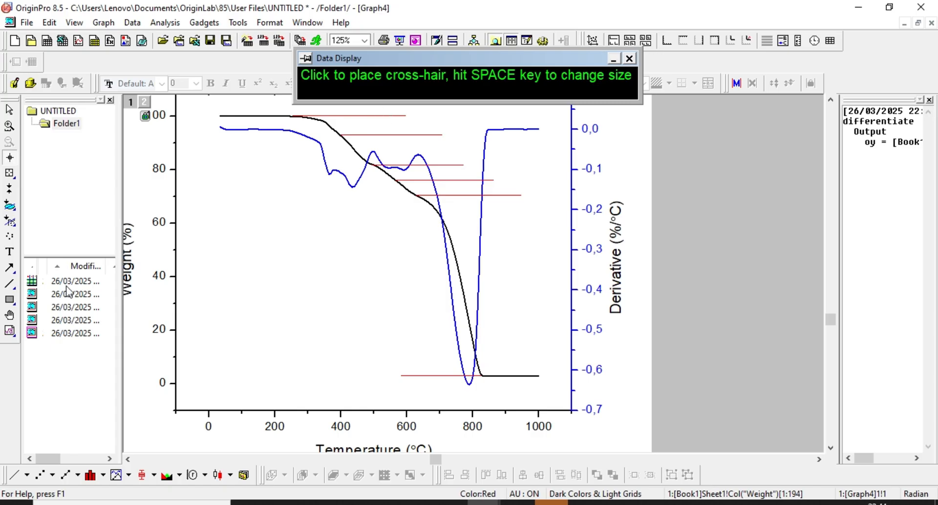
pyautogui.click(393, 116)
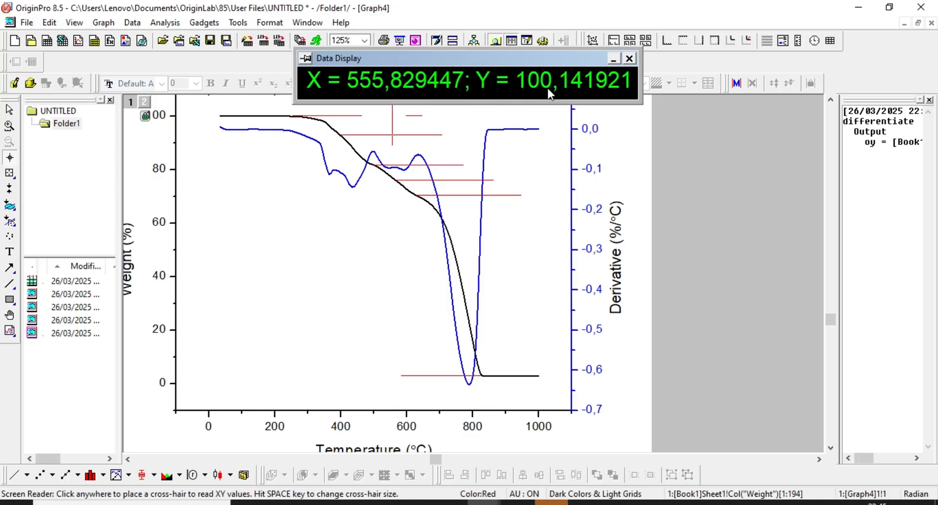
# Label the uppermost red line "100,14%" just above its right end and shrink the text to about size 16.
pyautogui.click(11, 252)
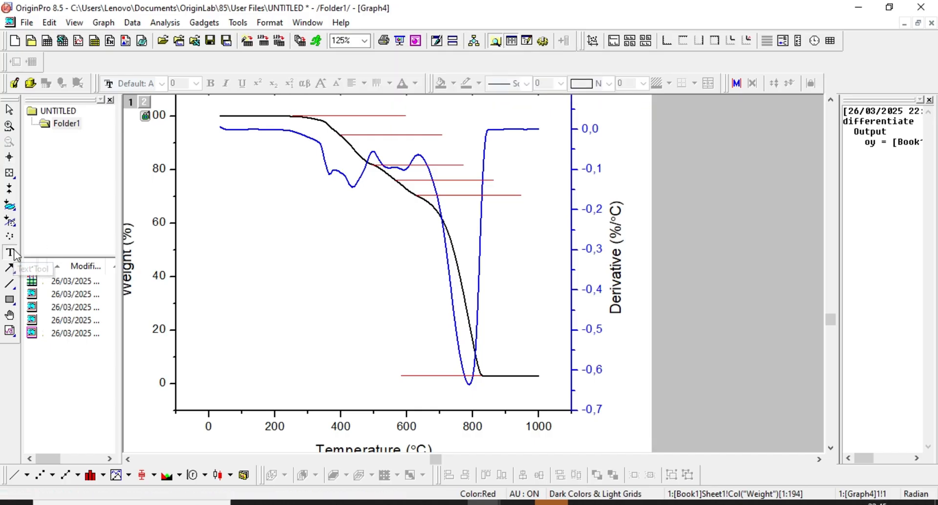
pyautogui.click(402, 111)
pyautogui.write('100')
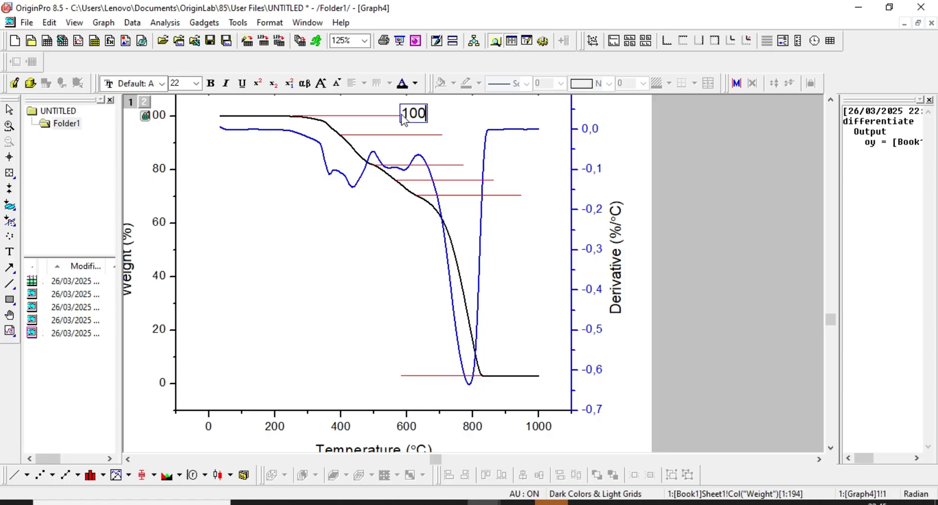
pyautogui.write(',14%')
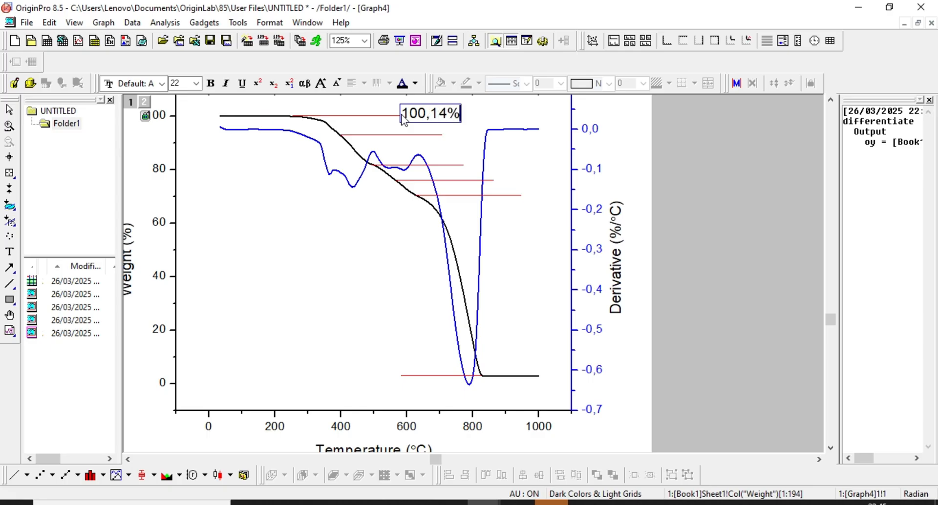
pyautogui.click(450, 115)
pyautogui.moveTo(462, 120); pyautogui.dragTo(423, 106)
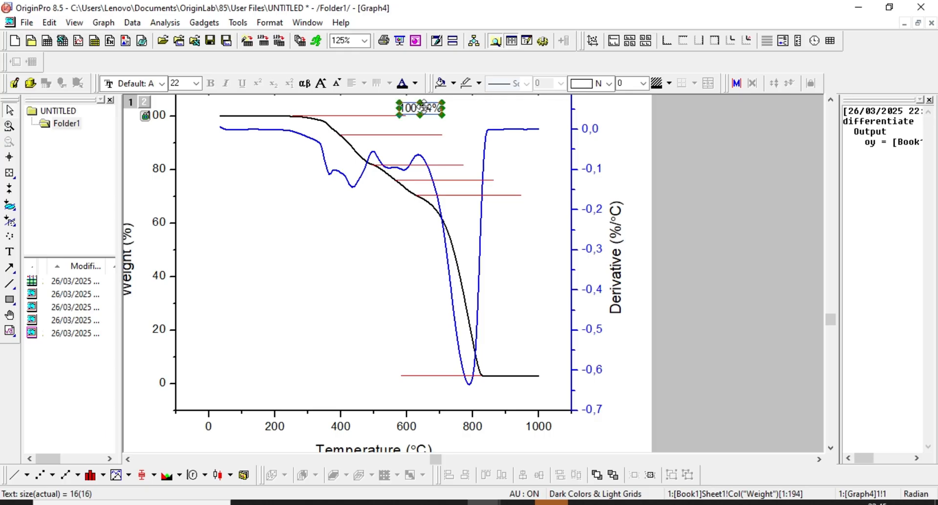
pyautogui.click(472, 119)
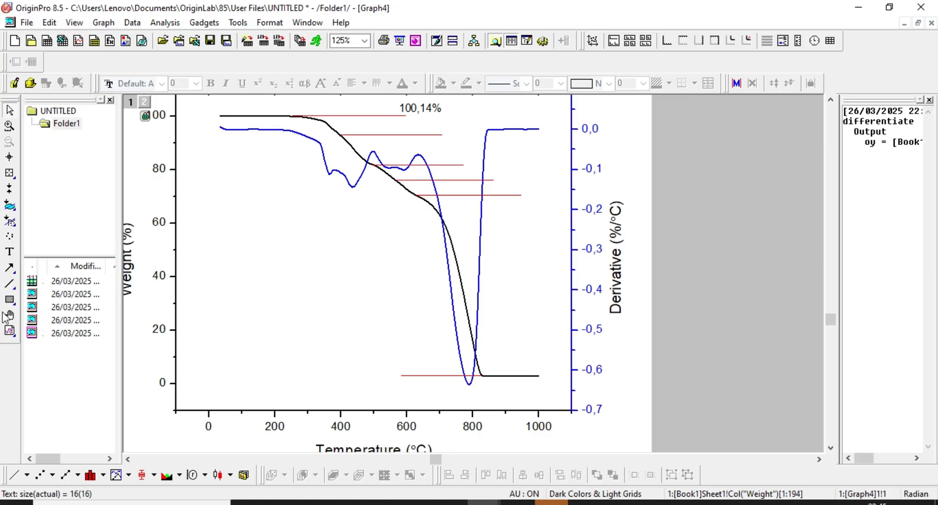
# Read the second red line's level with the Screen Reader and label its right end "93,23%", shrinking the text to about size 17.
pyautogui.click(9, 157)
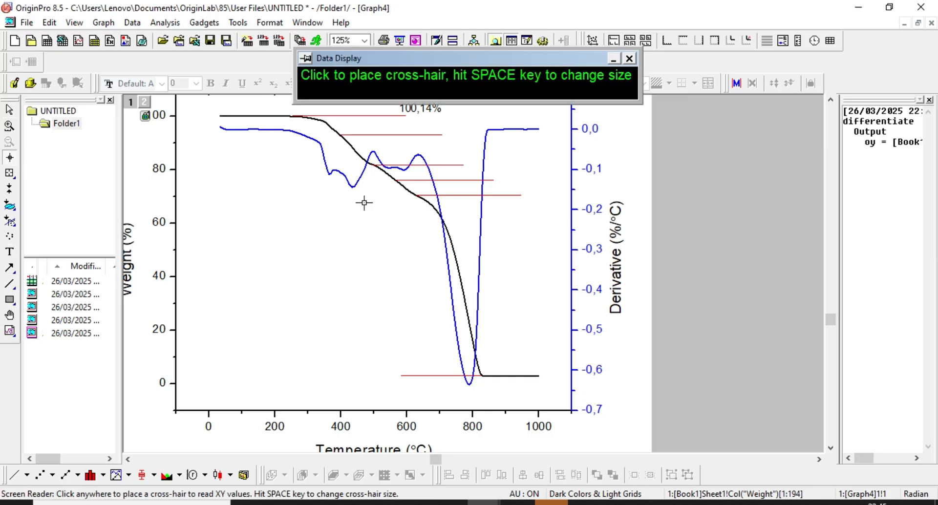
pyautogui.click(422, 135)
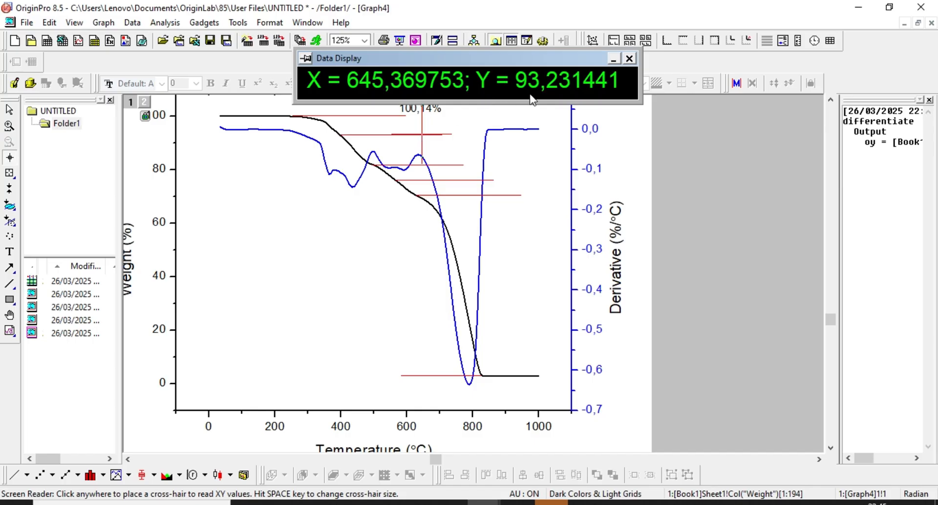
pyautogui.click(9, 252)
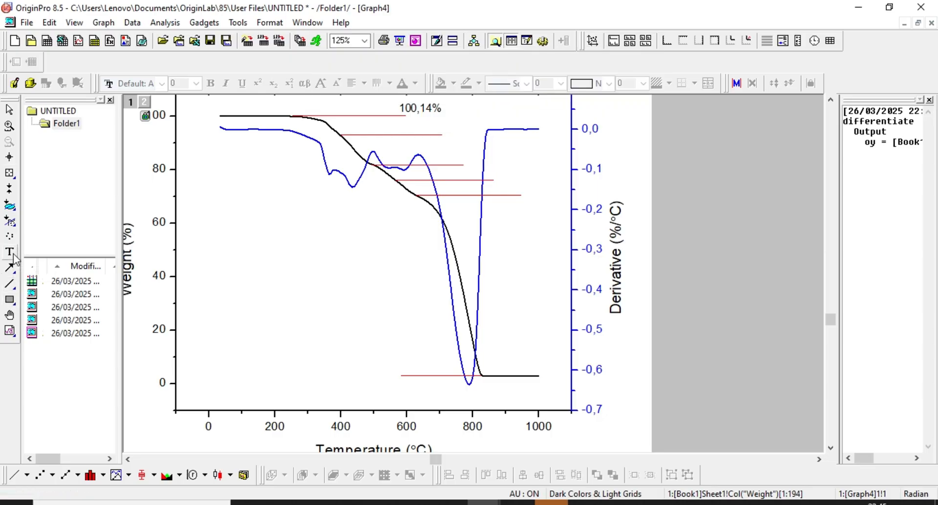
pyautogui.click(434, 131)
pyautogui.write('93,23')
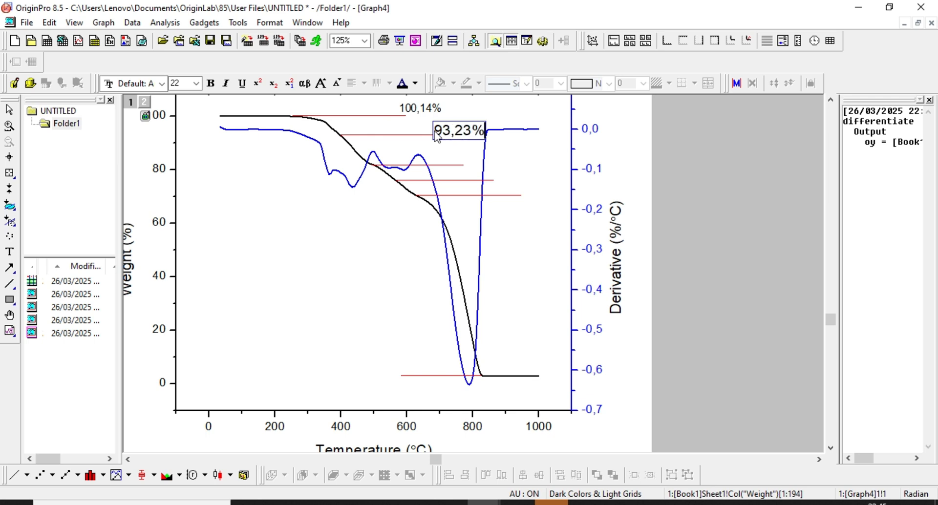
pyautogui.write('%')
pyautogui.click(463, 157)
pyautogui.click(461, 139)
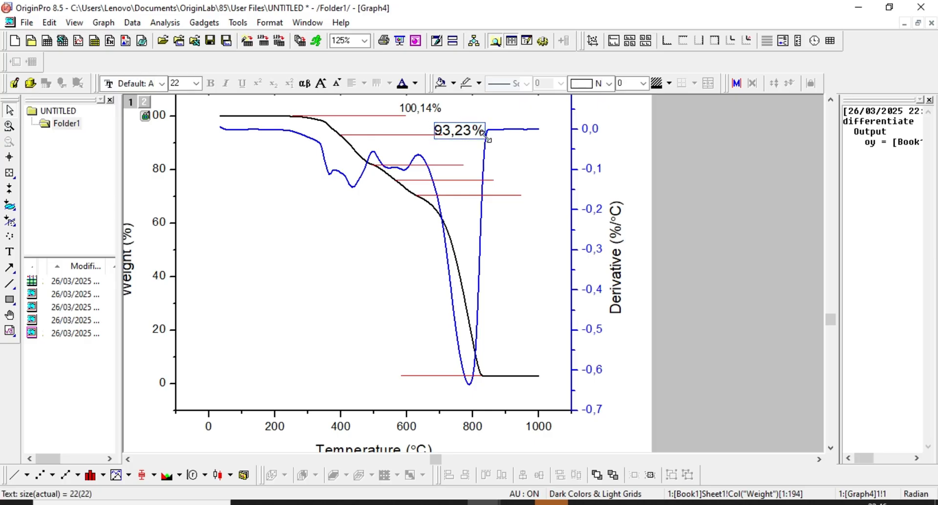
pyautogui.moveTo(476, 134); pyautogui.dragTo(452, 130)
pyautogui.click(456, 161)
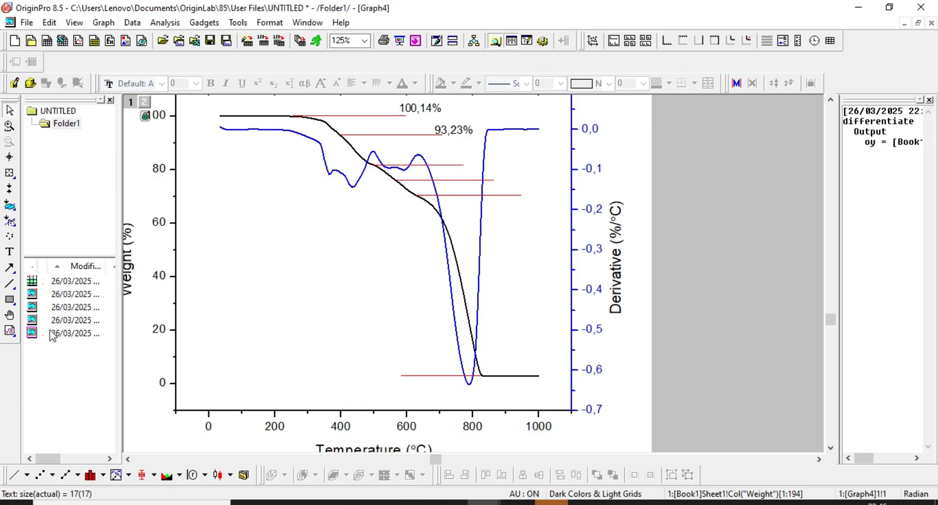
# Draw a vertical downward arrow from the uppermost red line to the second one and color it black.
pyautogui.click(8, 270)
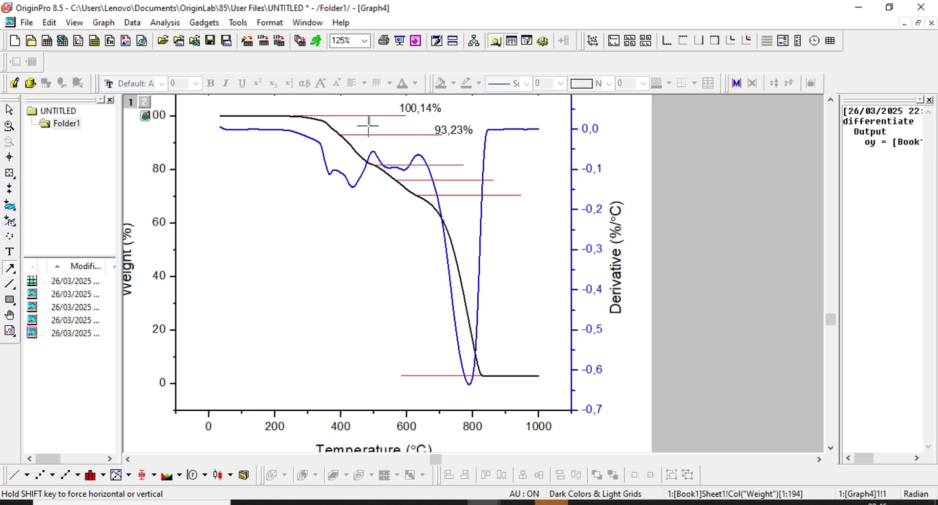
pyautogui.moveTo(369, 131); pyautogui.dragTo(370, 135)
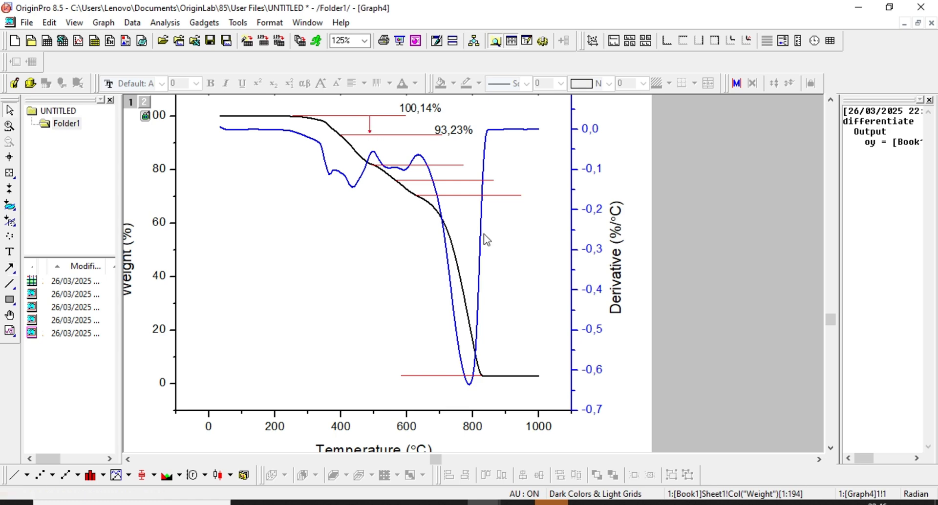
pyautogui.click(370, 131)
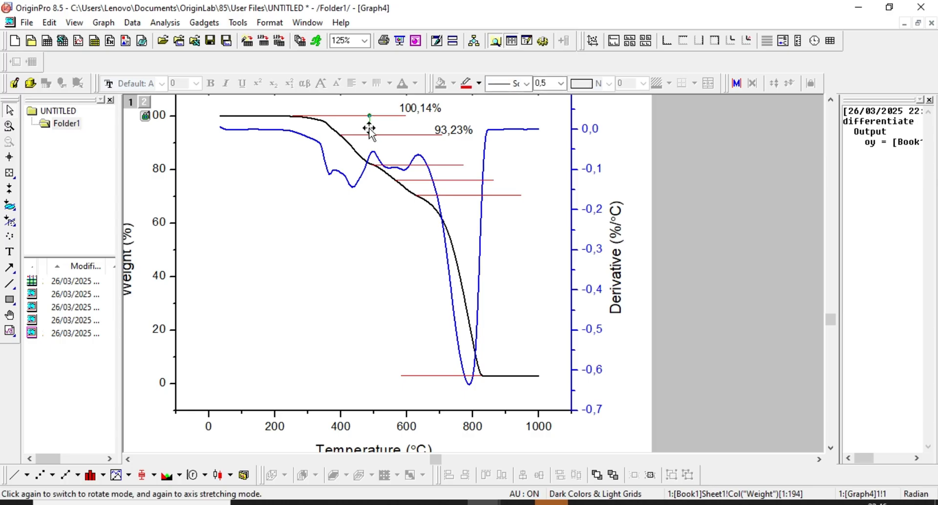
pyautogui.doubleClick(370, 129)
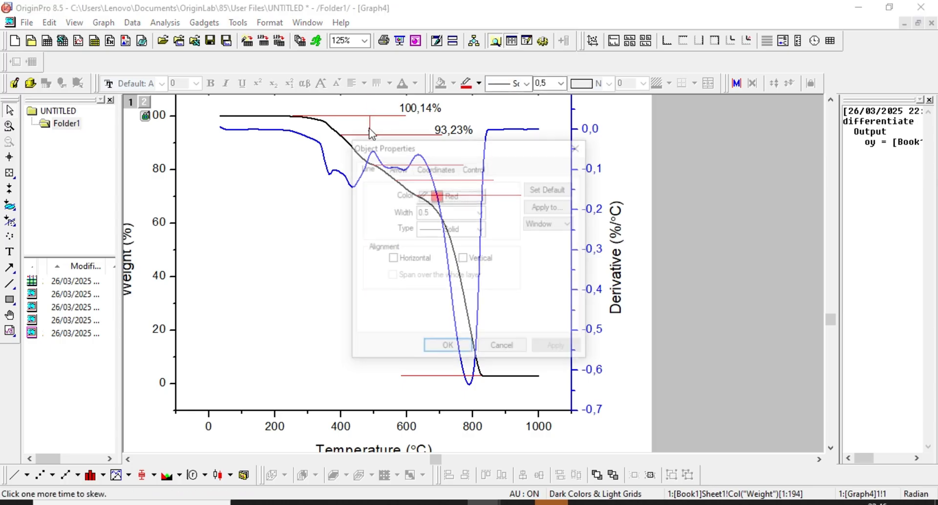
pyautogui.click(464, 196)
pyautogui.click(424, 215)
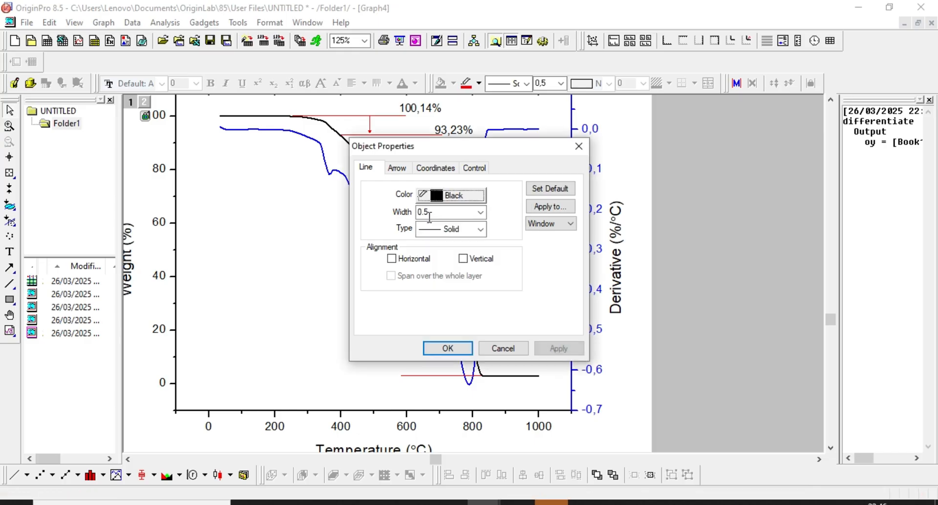
pyautogui.click(448, 349)
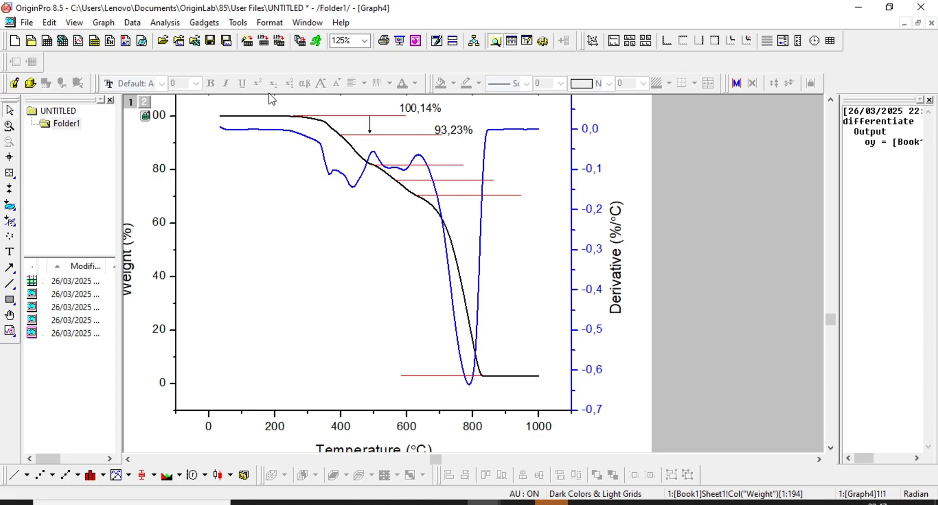
# Add the label "6,91%" beside the black arrow and shrink the text to about size 17.
pyautogui.click(16, 251)
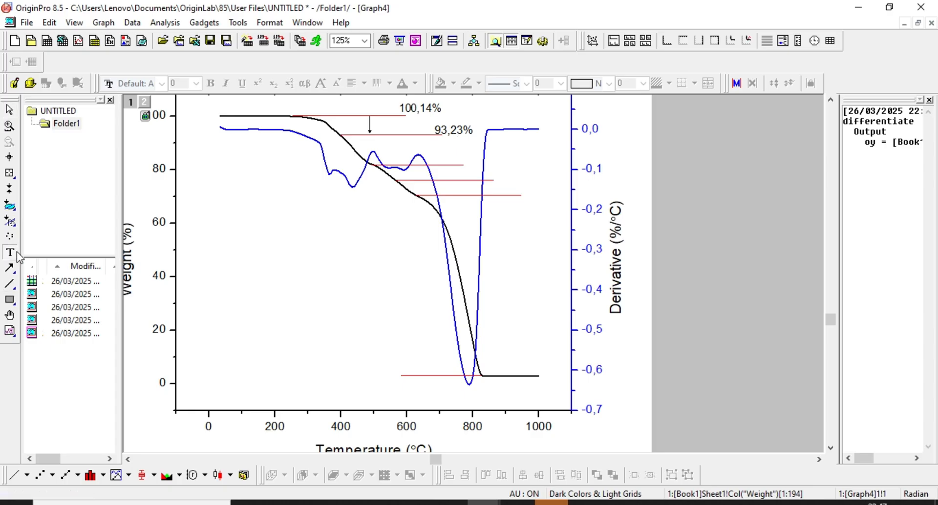
pyautogui.click(376, 126)
pyautogui.write('6')
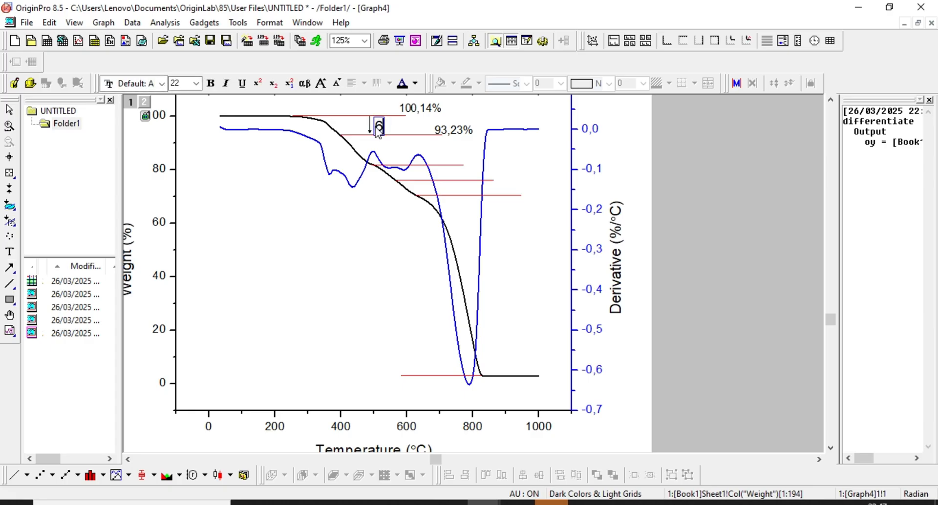
pyautogui.write(',91%')
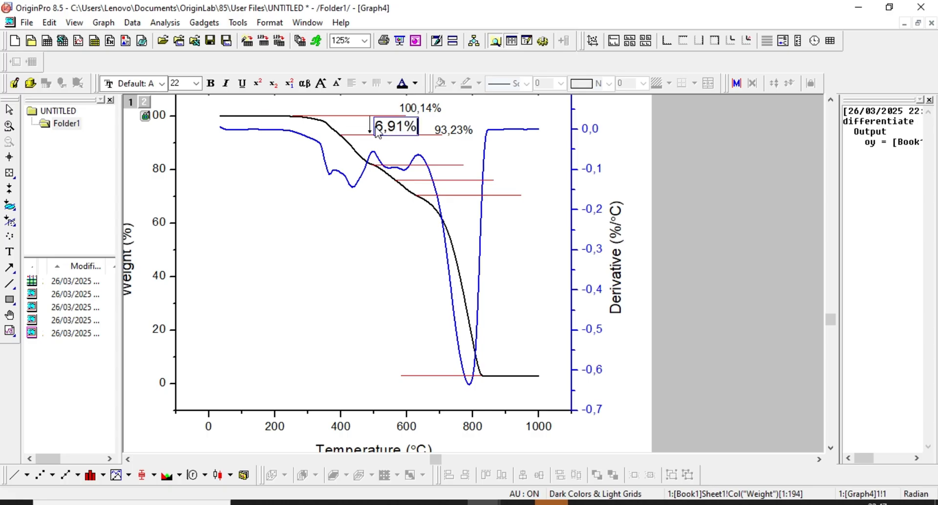
pyautogui.click(409, 146)
pyautogui.click(413, 128)
pyautogui.moveTo(418, 135)
pyautogui.mouseDown()
pyautogui.moveTo(402, 128)
pyautogui.moveTo(409, 133)
pyautogui.mouseUp()
# Color the mass-loss label beside the arrow red.
pyautogui.click(414, 83)
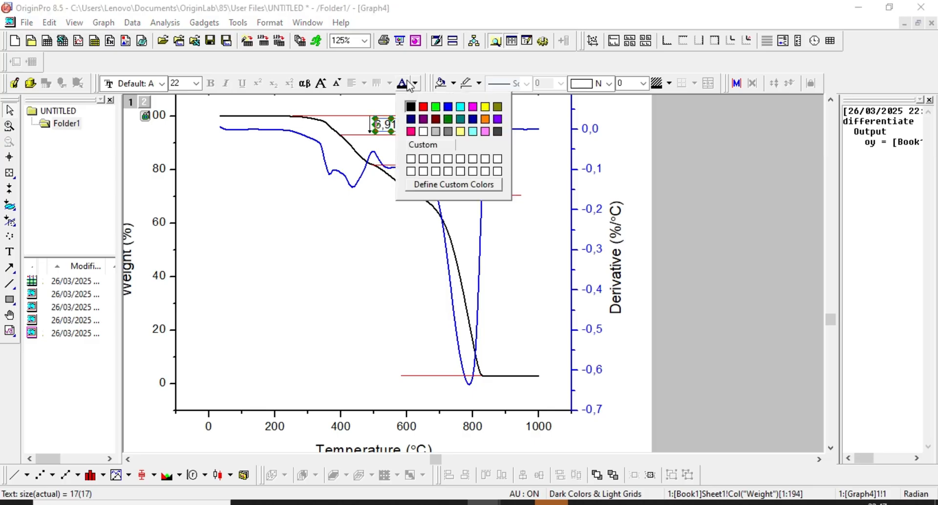
pyautogui.click(421, 105)
pyautogui.click(453, 159)
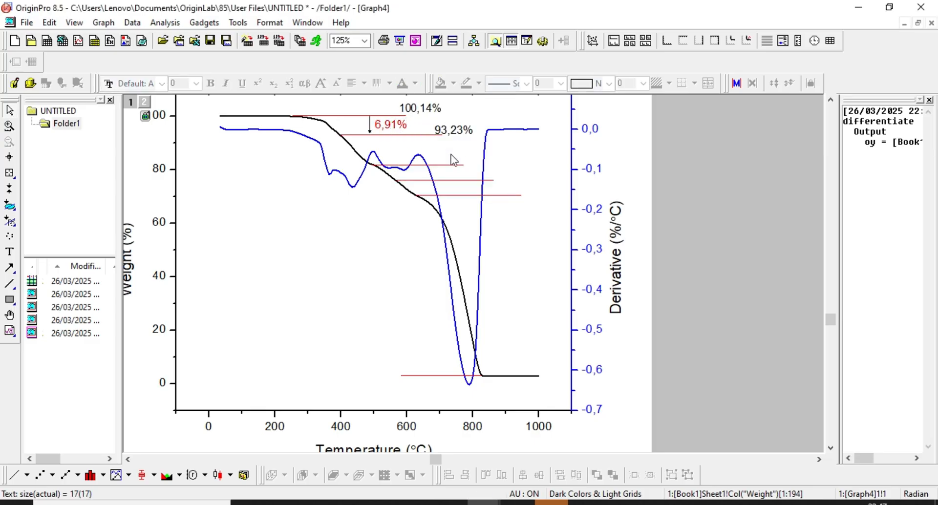